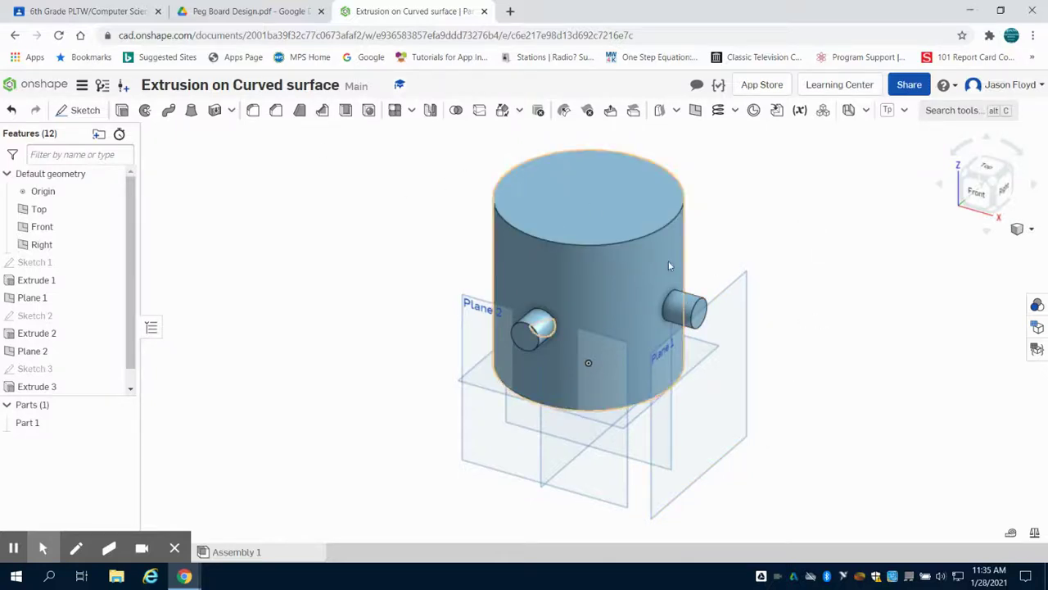
- Turn the cylinder to the Left view and begin a new offset plane
click(963, 182)
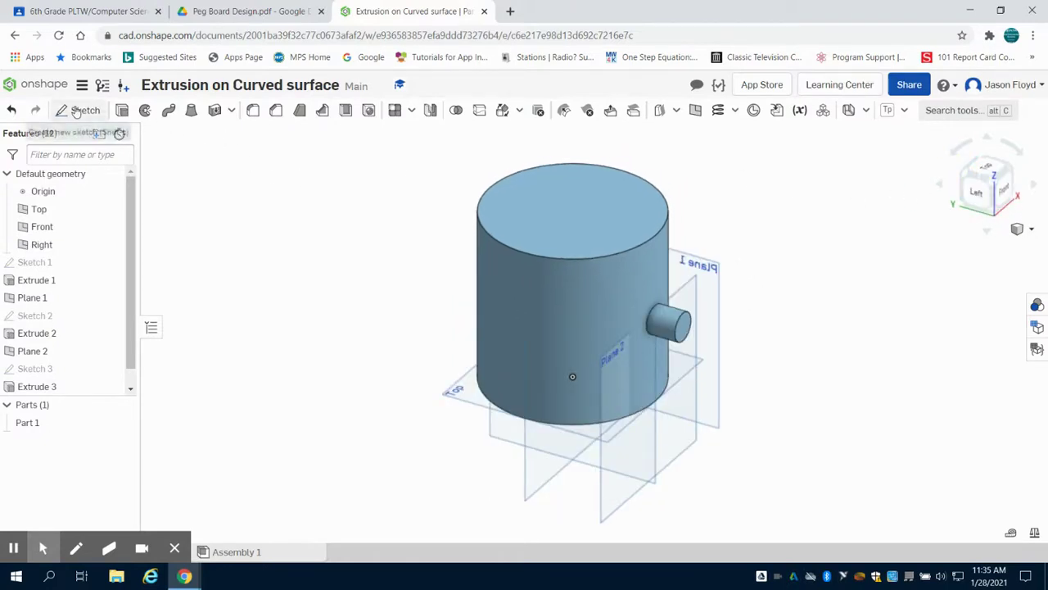
click(694, 109)
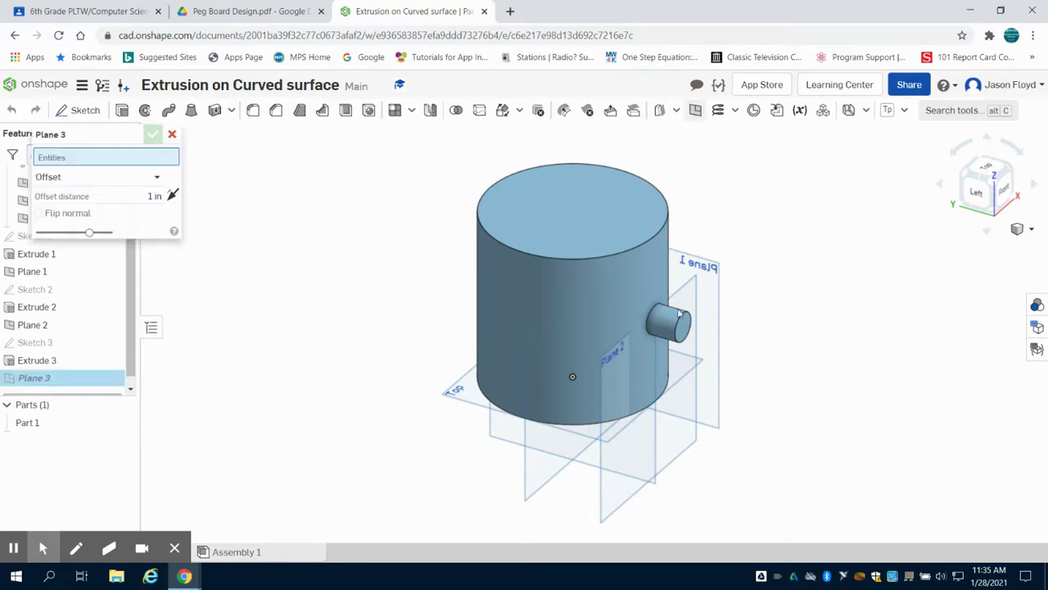
- Offset Plane 3 by 2.75 in from the Right plane, flipped to the side opposite the peg
click(574, 451)
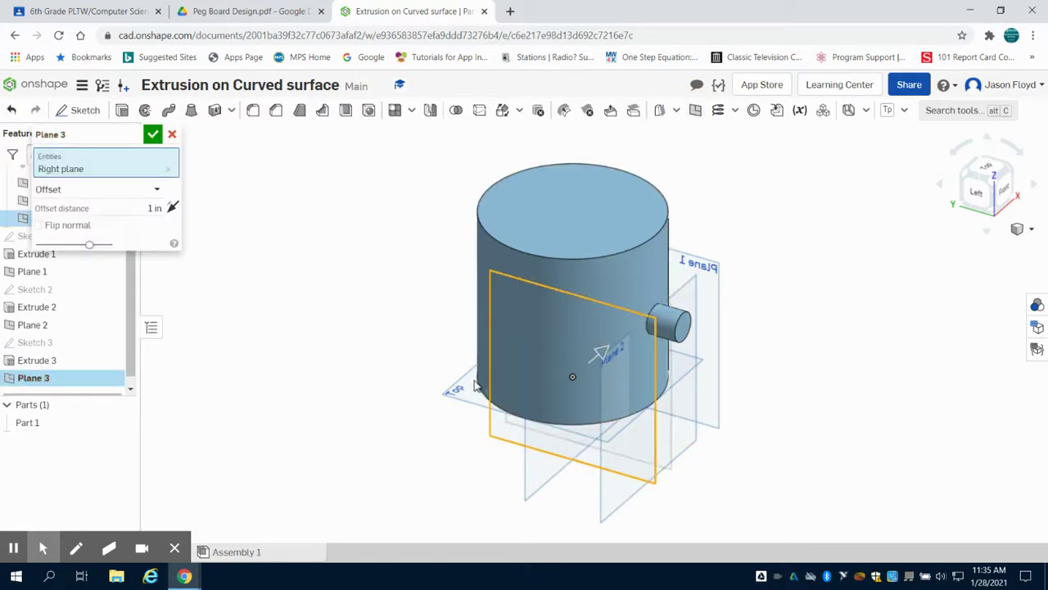
click(154, 208)
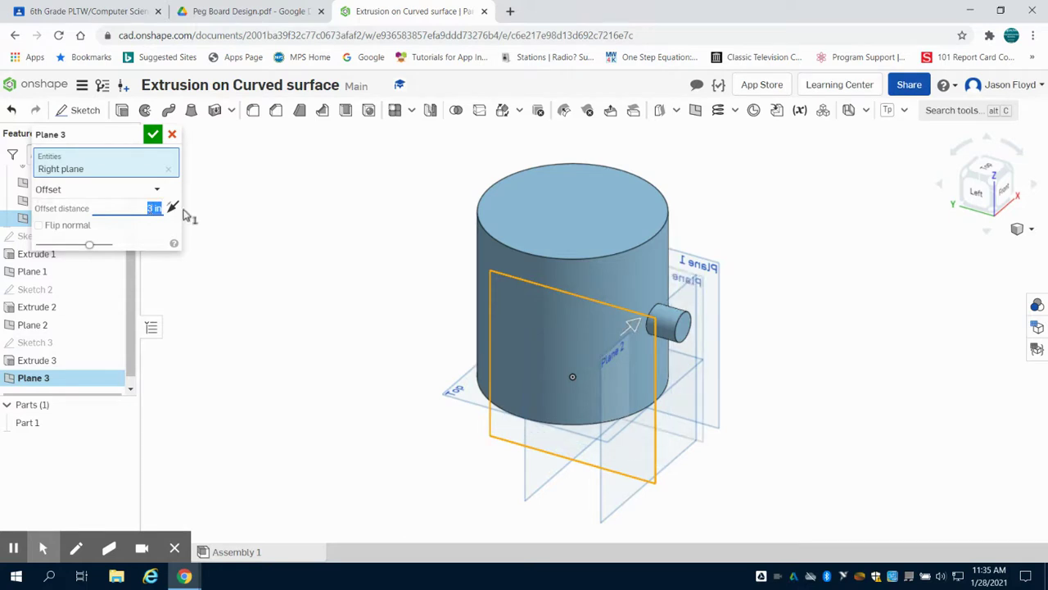
click(172, 208)
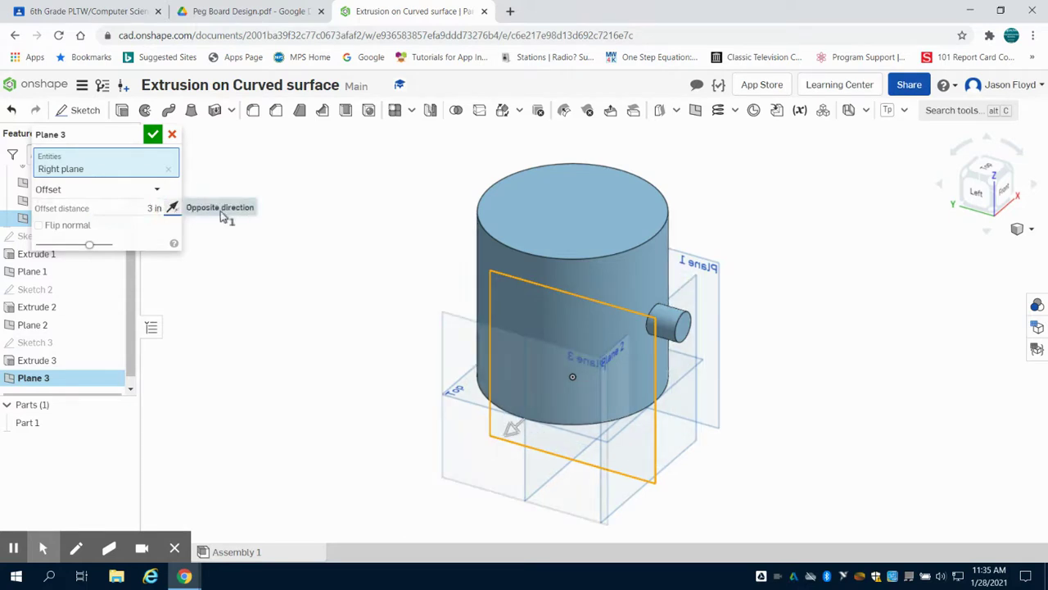
click(156, 209)
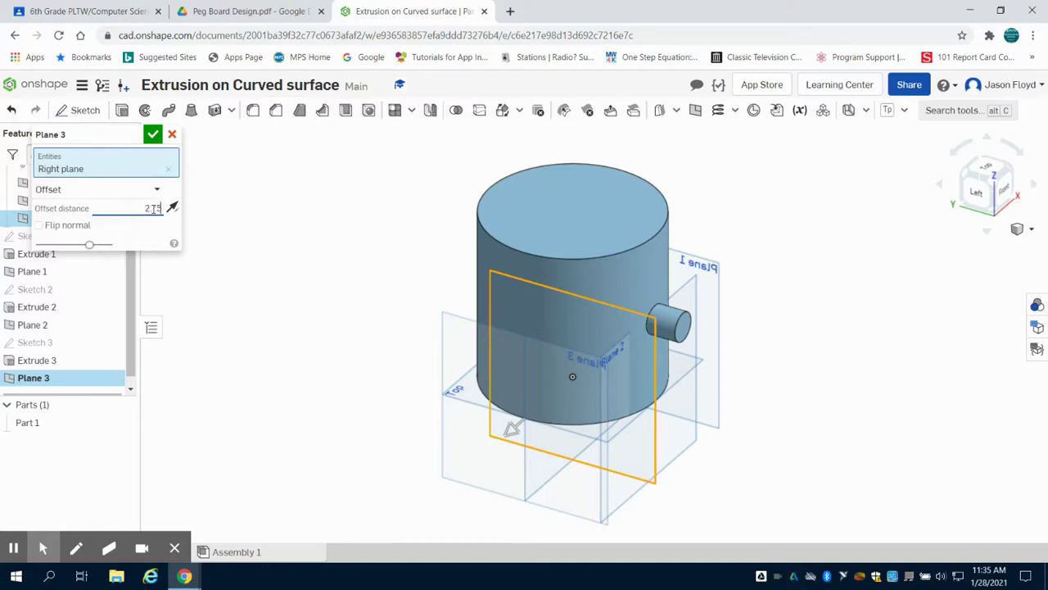
key(Return)
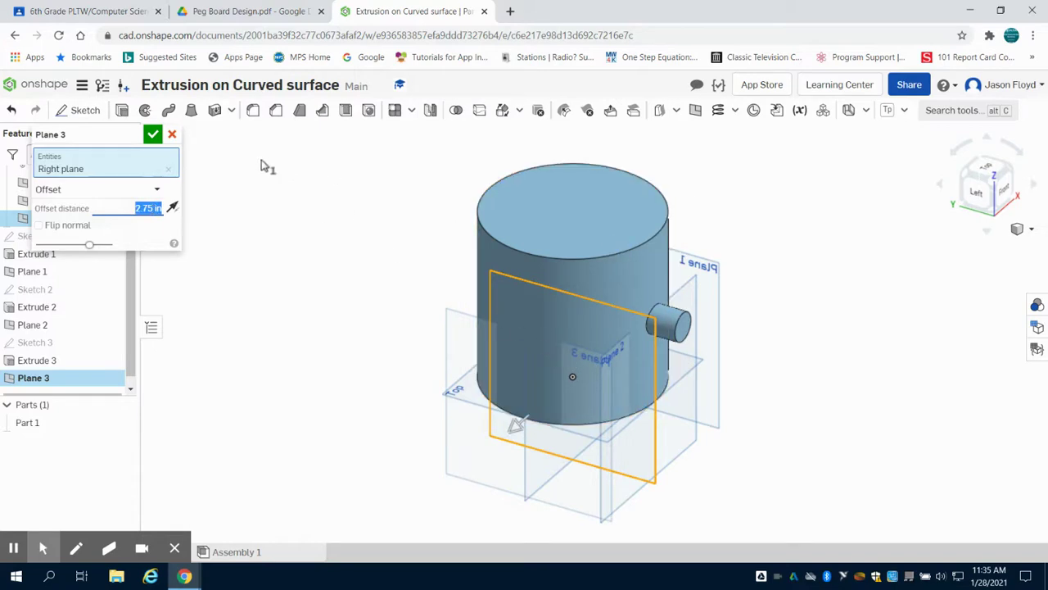
click(152, 134)
- Sketch a Ø2 circle on Plane 3, centred on the vertical line through the origin
click(80, 110)
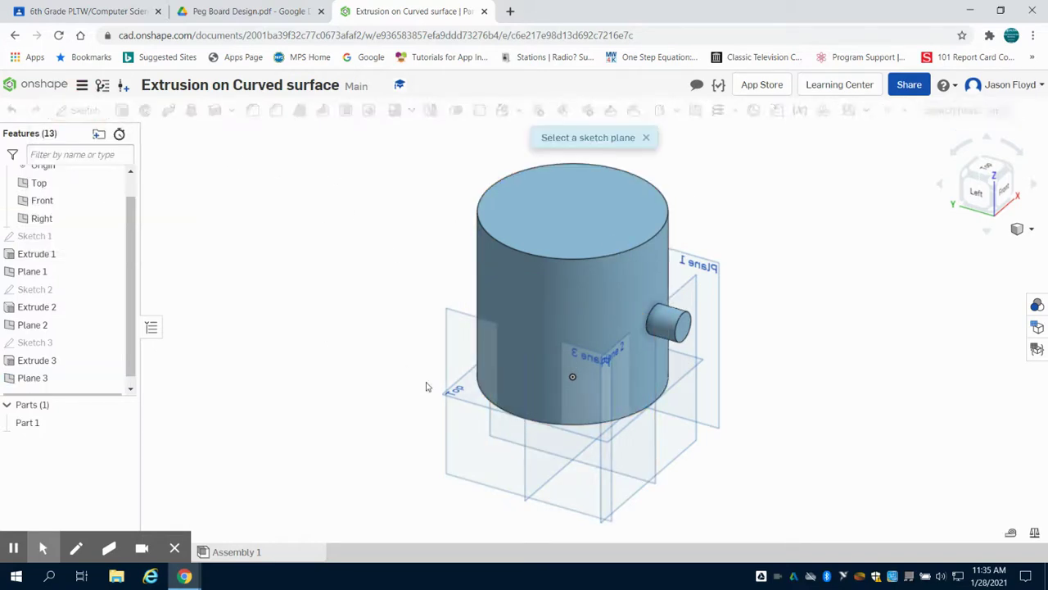
click(470, 434)
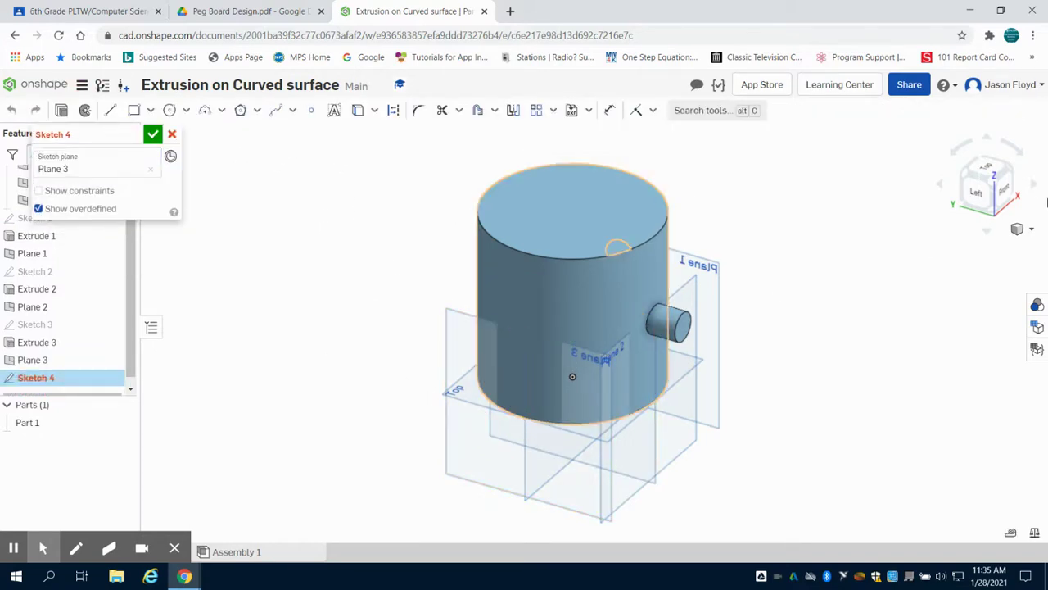
click(973, 193)
click(170, 110)
click(573, 267)
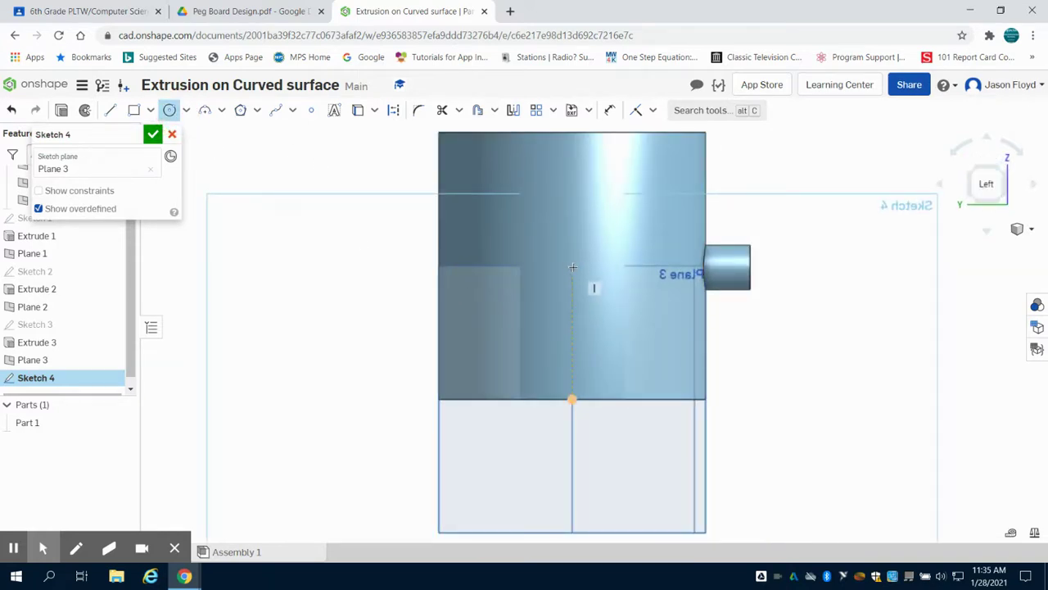
click(578, 221)
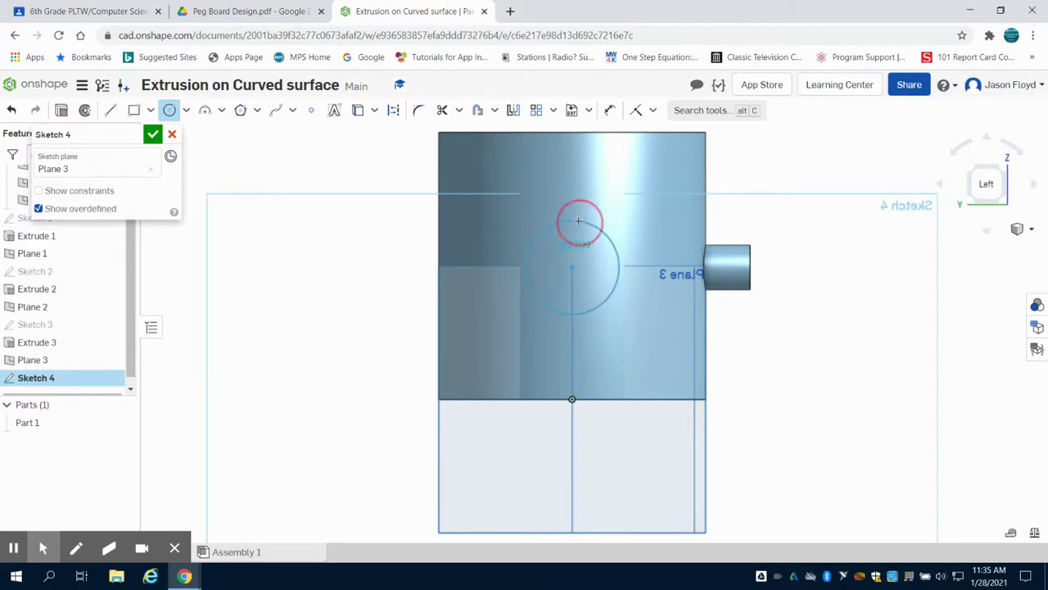
text(2)
key(Return)
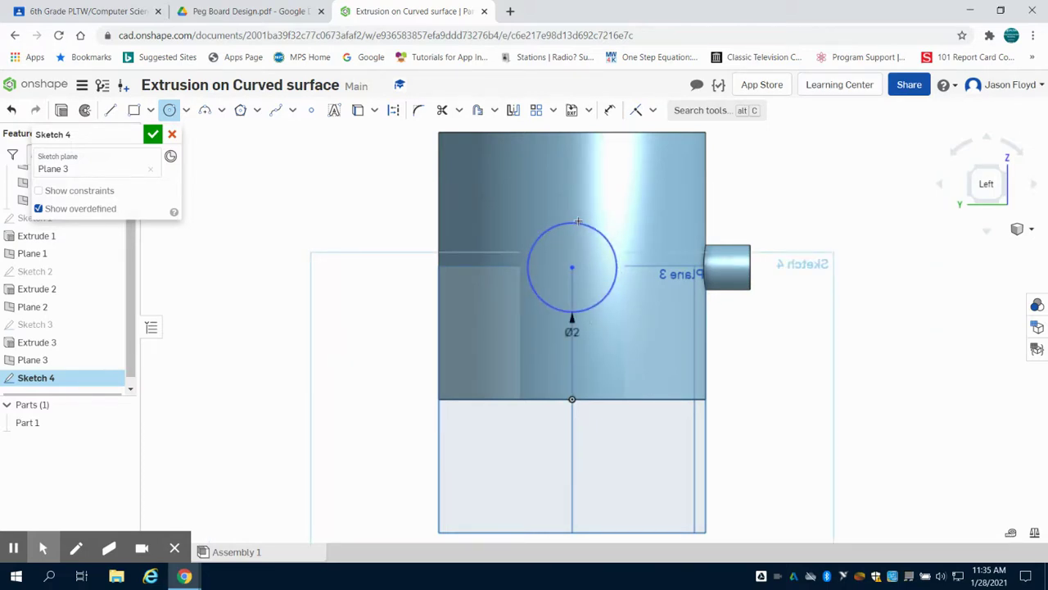
click(1006, 166)
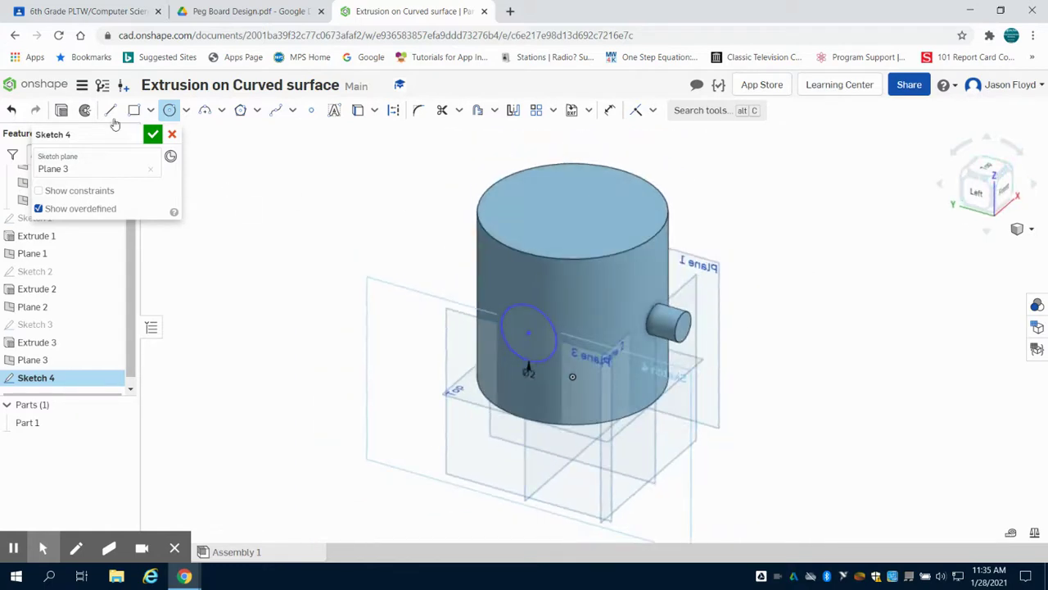
click(153, 133)
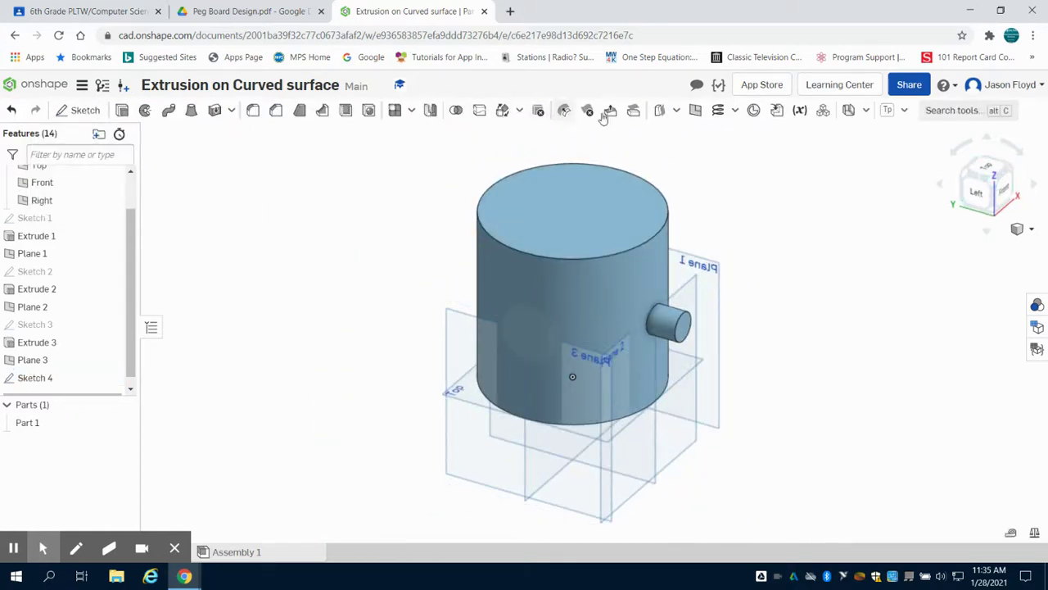
- Offset Plane 4 from Plane 3, flipped further away from the cylinder
click(695, 110)
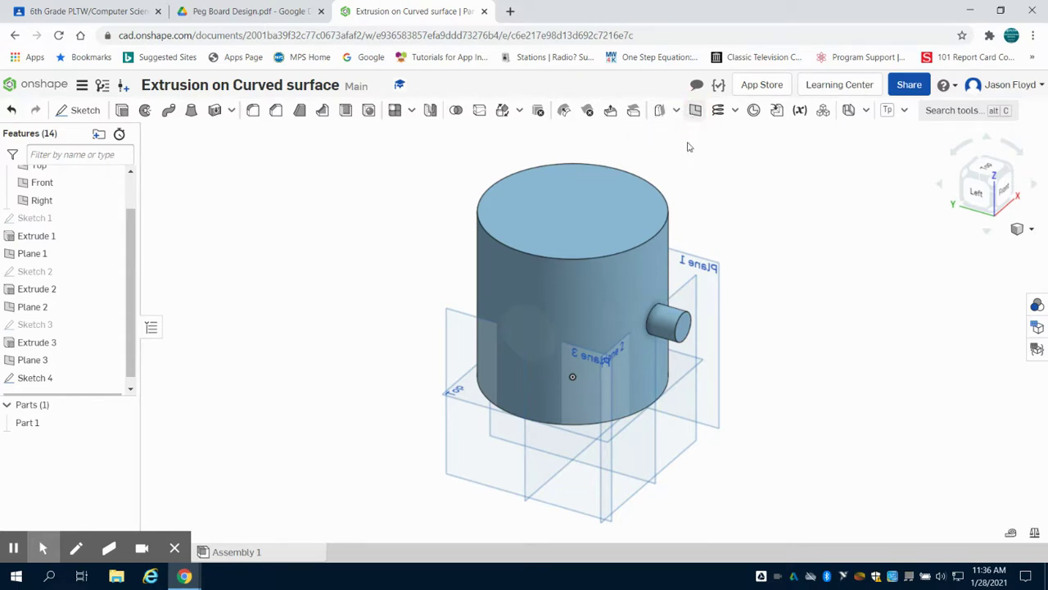
click(559, 466)
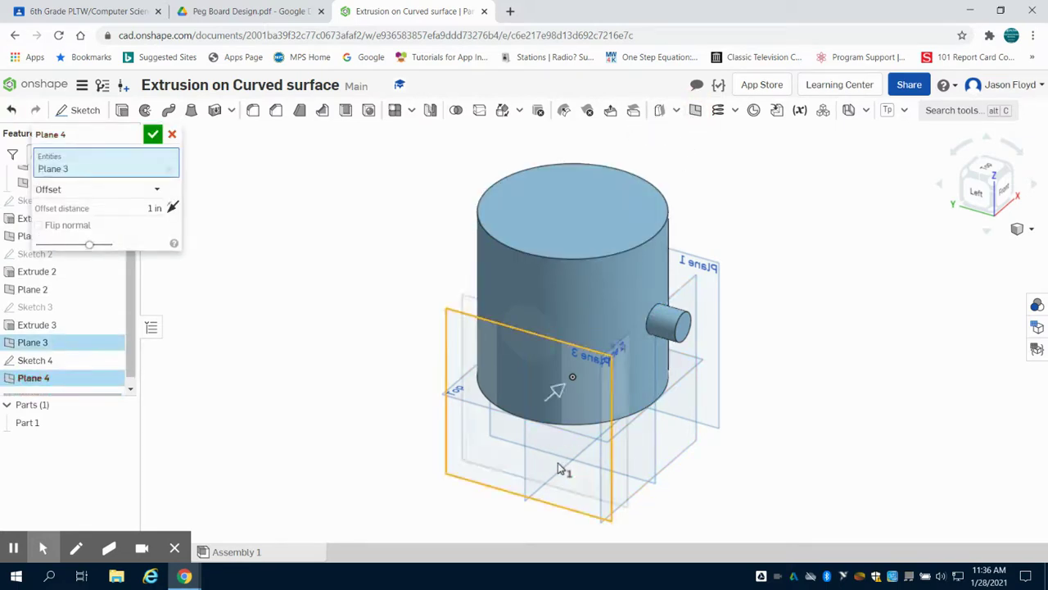
click(172, 207)
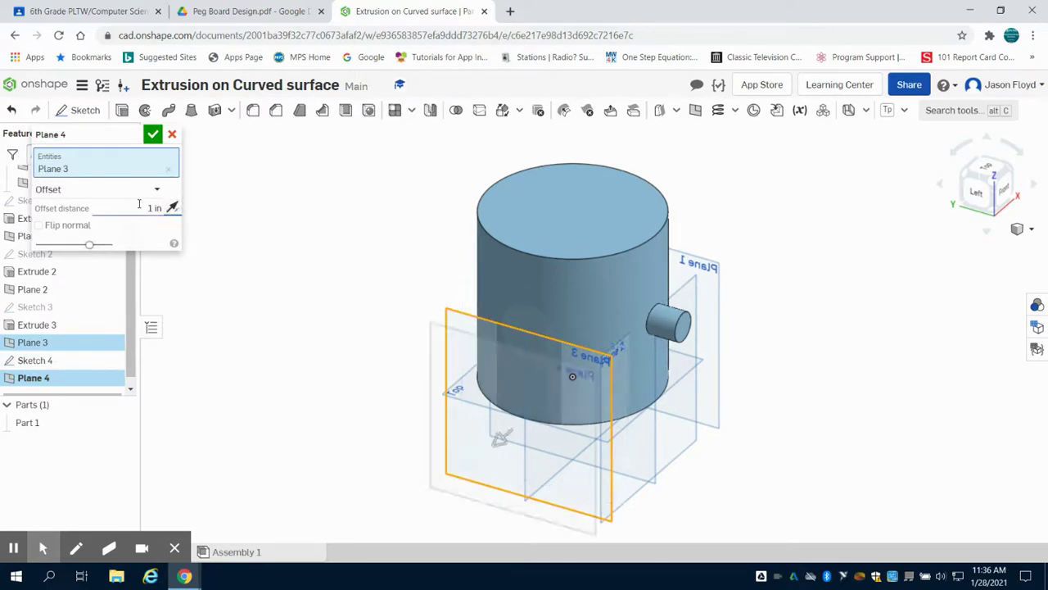
click(139, 204)
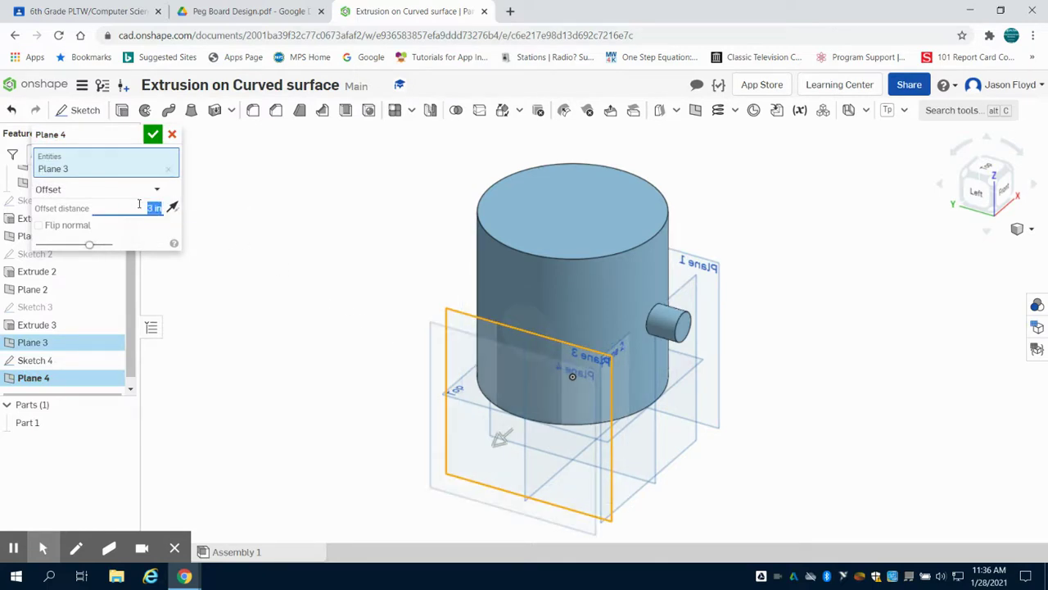
click(152, 133)
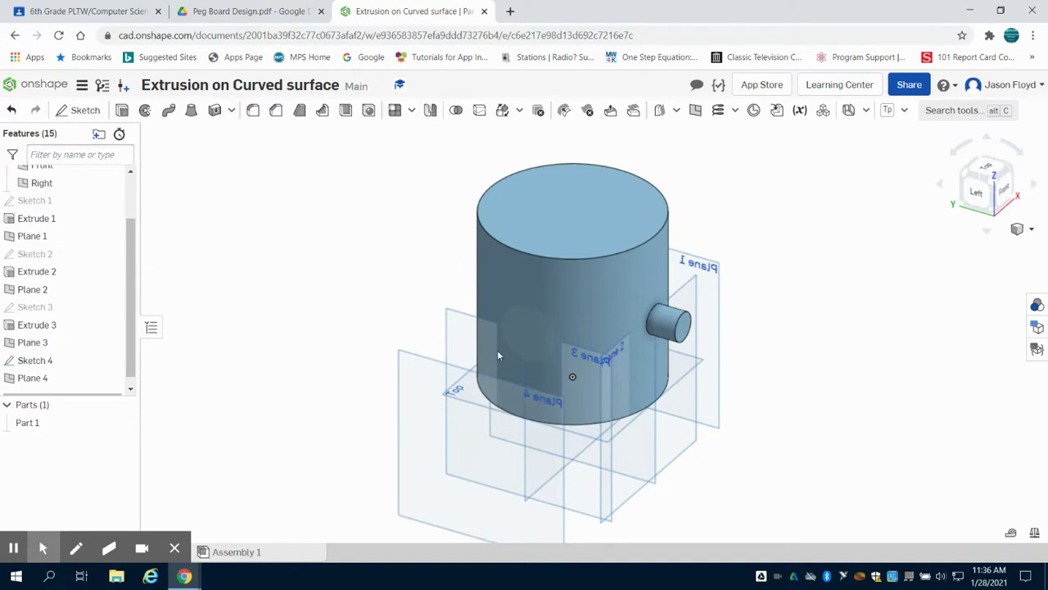
- Sketch a Ø1 circle on Plane 4, centred on the vertical line below the first circle
click(82, 109)
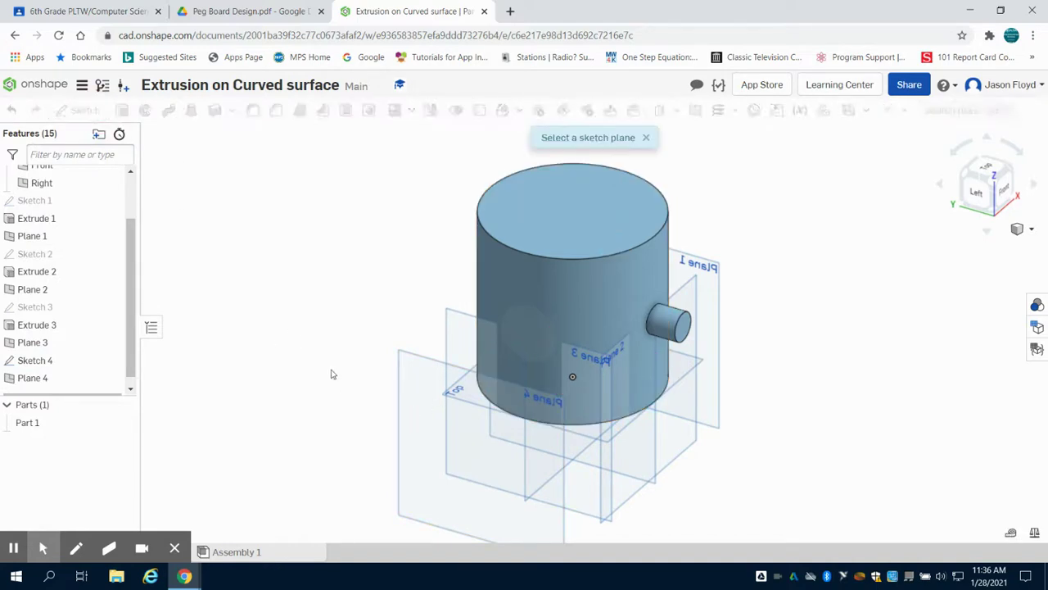
click(428, 455)
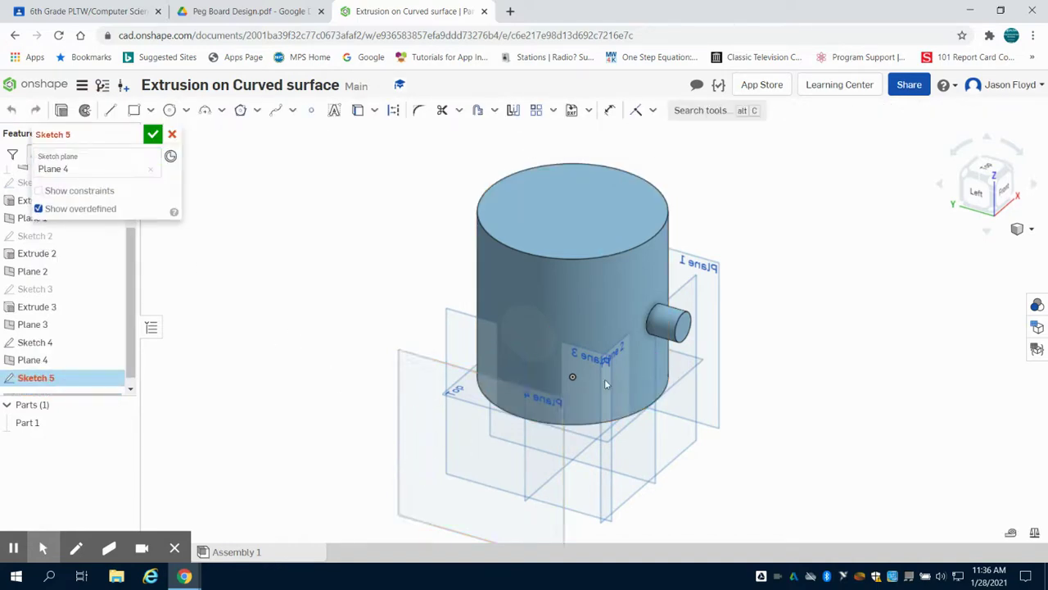
click(966, 190)
click(169, 109)
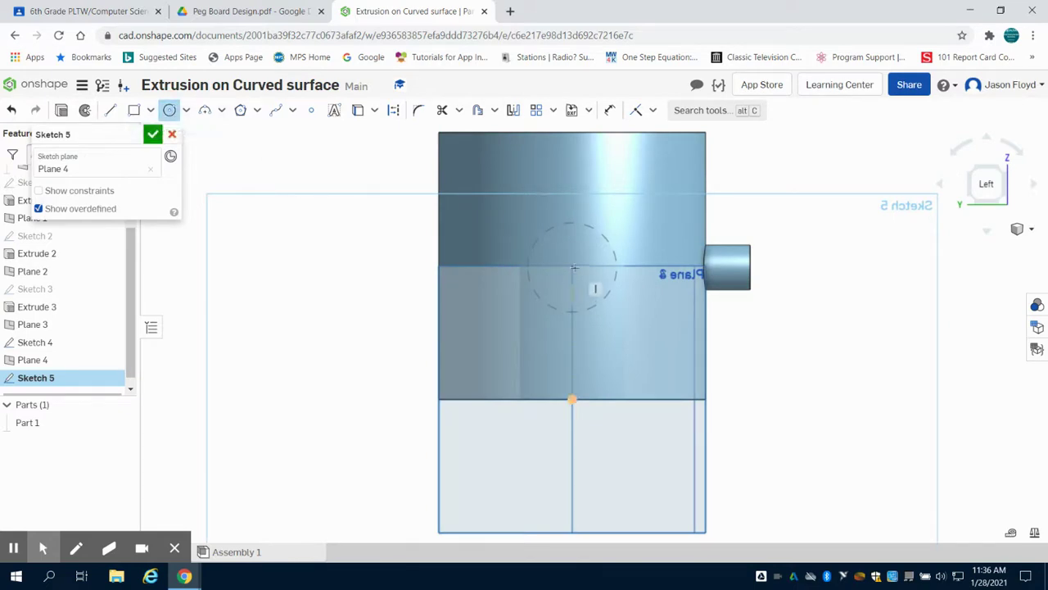
click(574, 310)
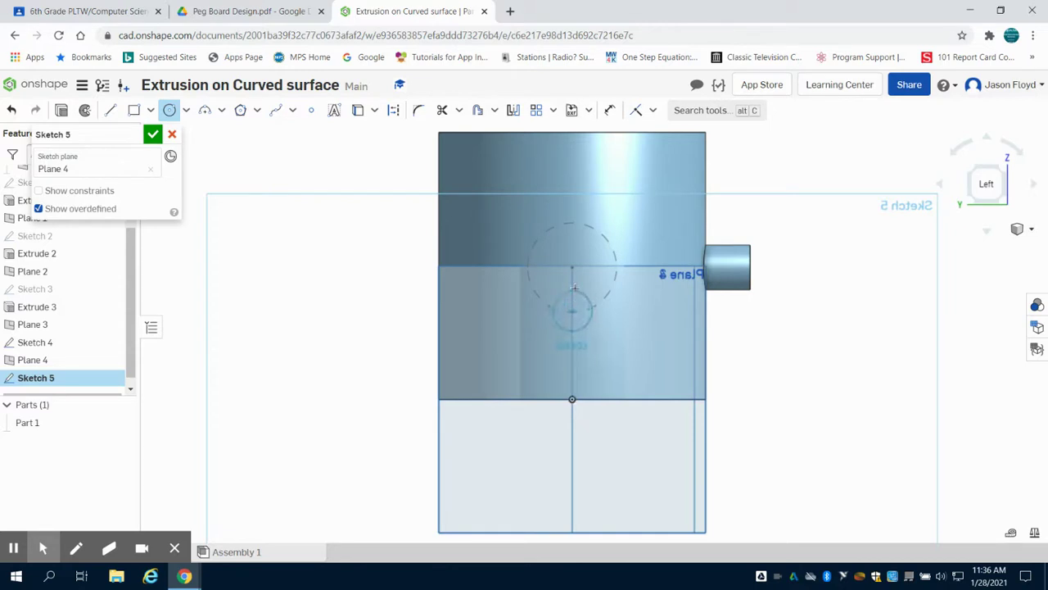
click(574, 283)
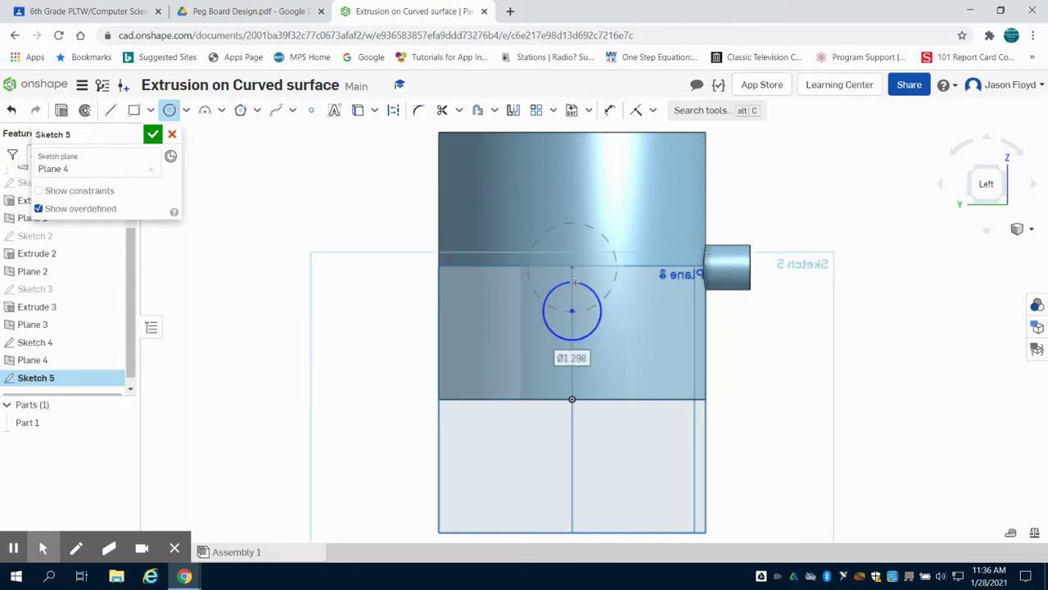
text(1)
key(Return)
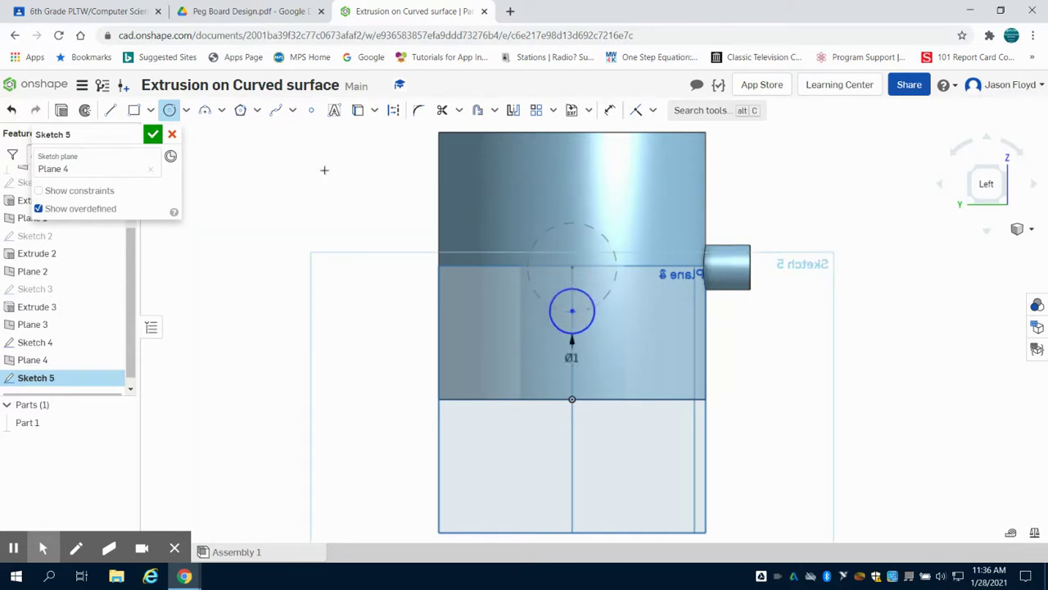
click(153, 134)
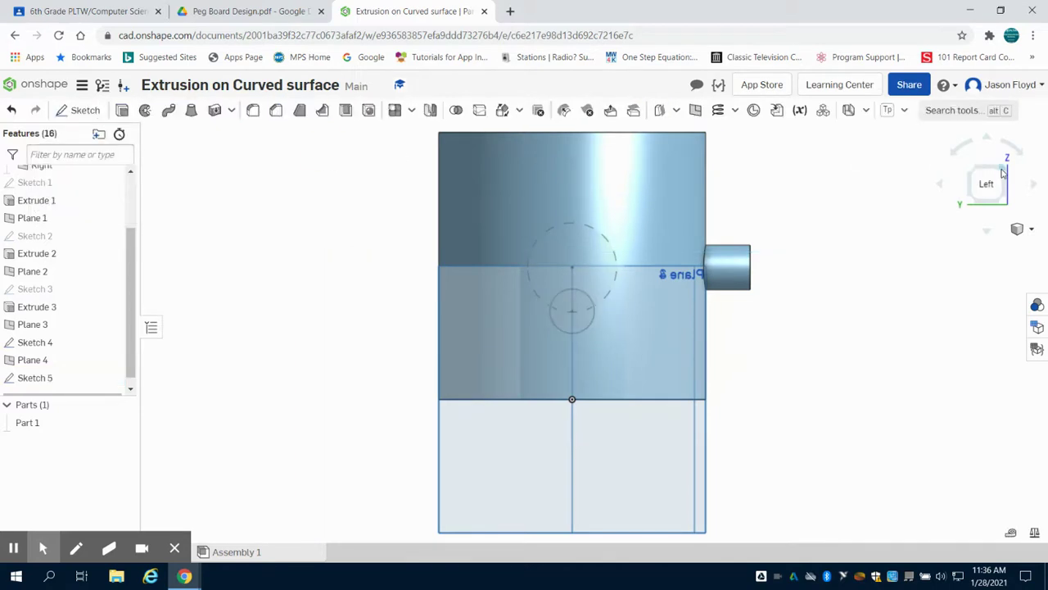
- Loft from the Sketch 4 circle to the Sketch 5 circle to form a tapered boss
click(1002, 171)
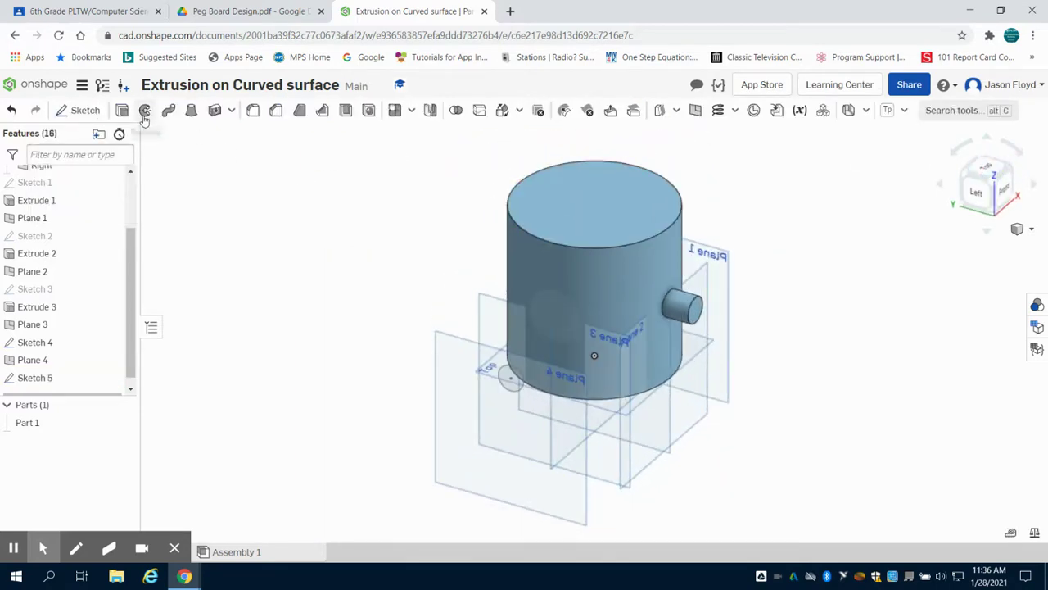
click(193, 117)
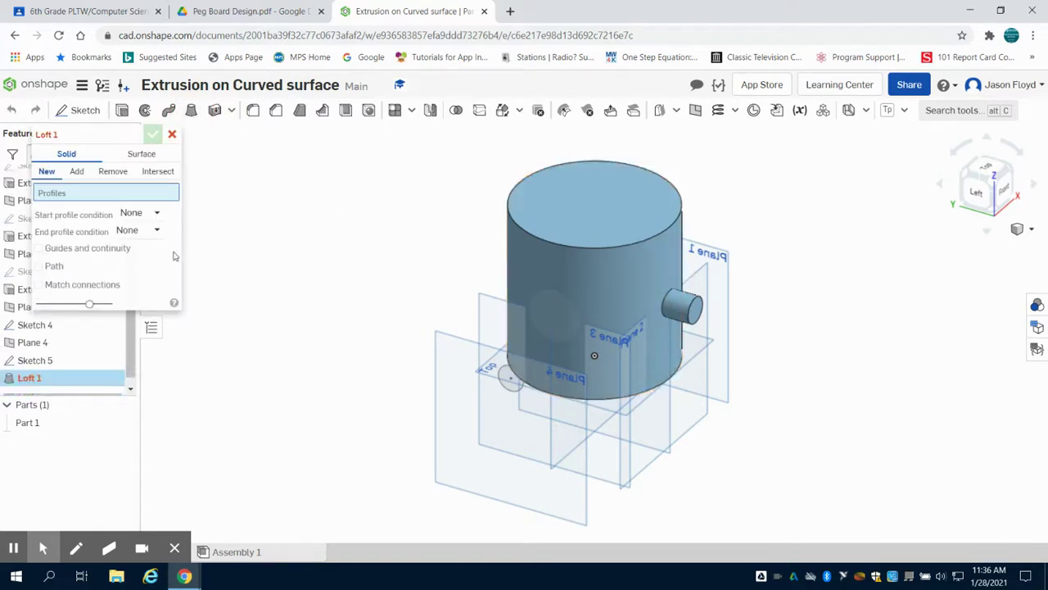
click(43, 325)
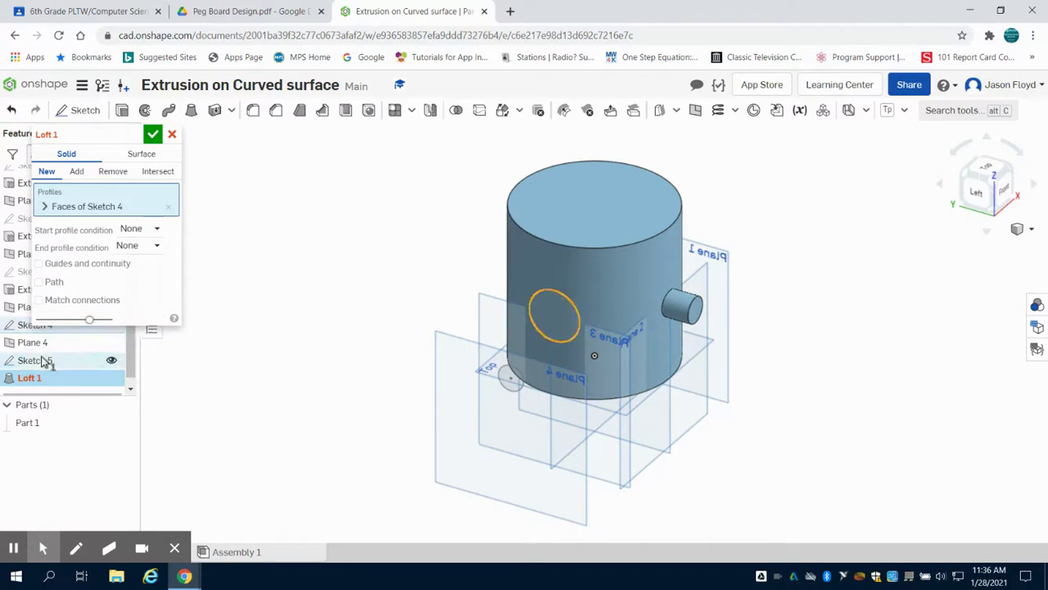
click(42, 360)
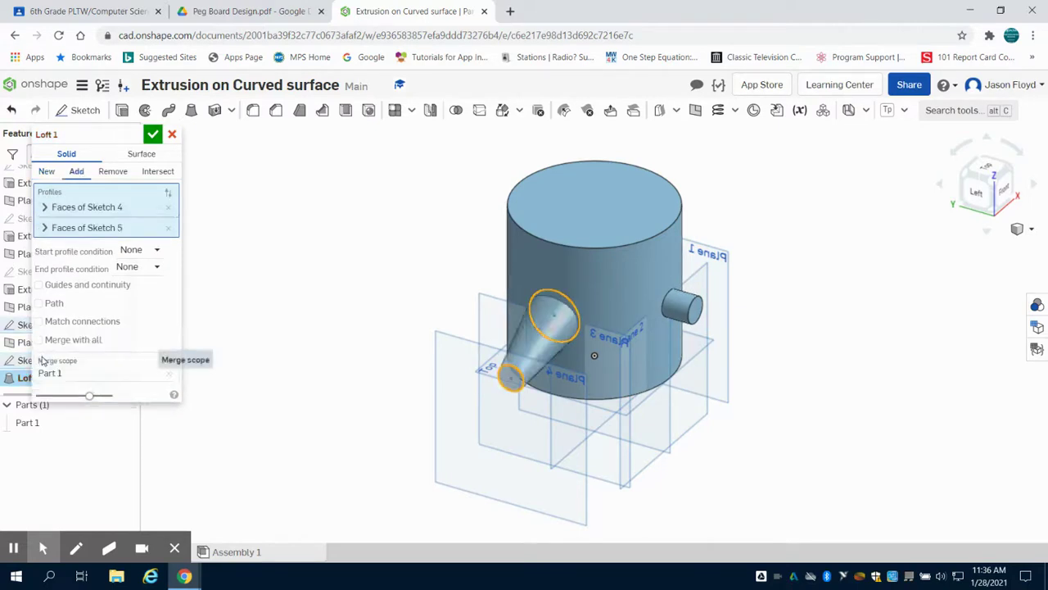
click(154, 135)
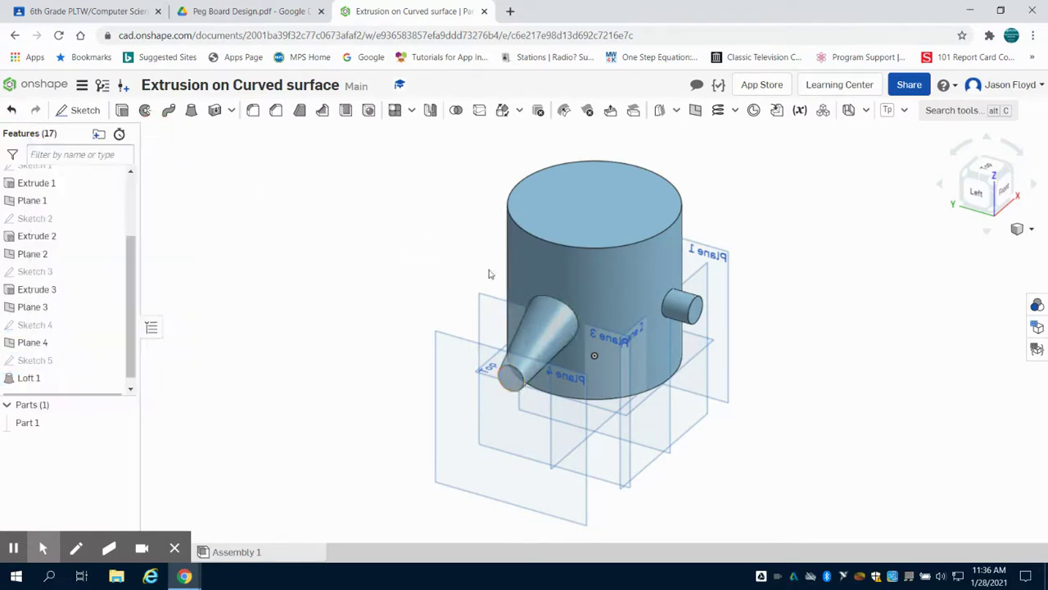
- Inspect the loft's end face and begin a new construction plane
right_drag(808, 365, 925, 311)
right_drag(795, 236, 863, 253)
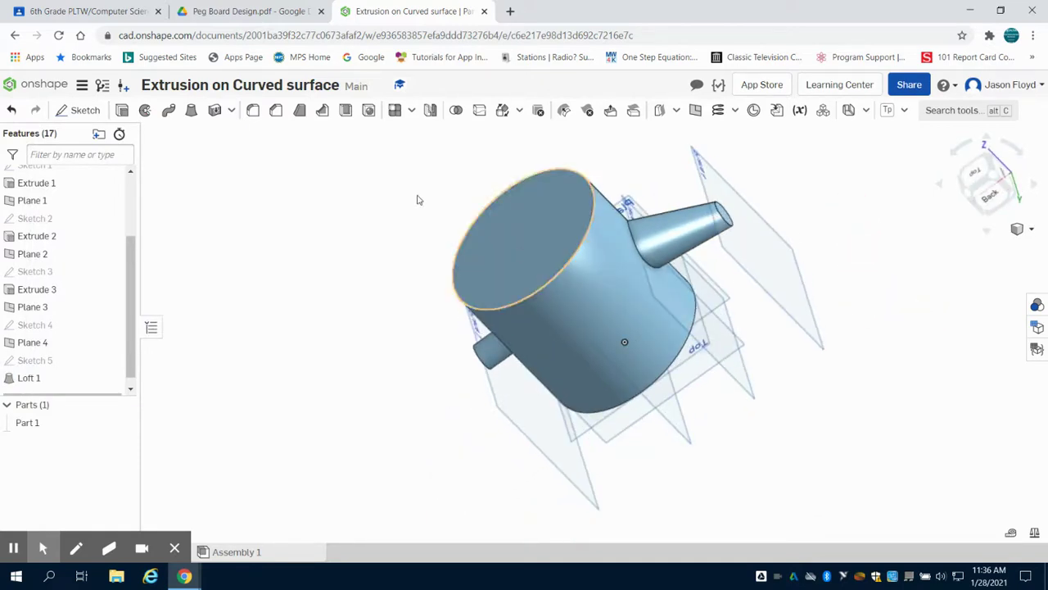
click(123, 113)
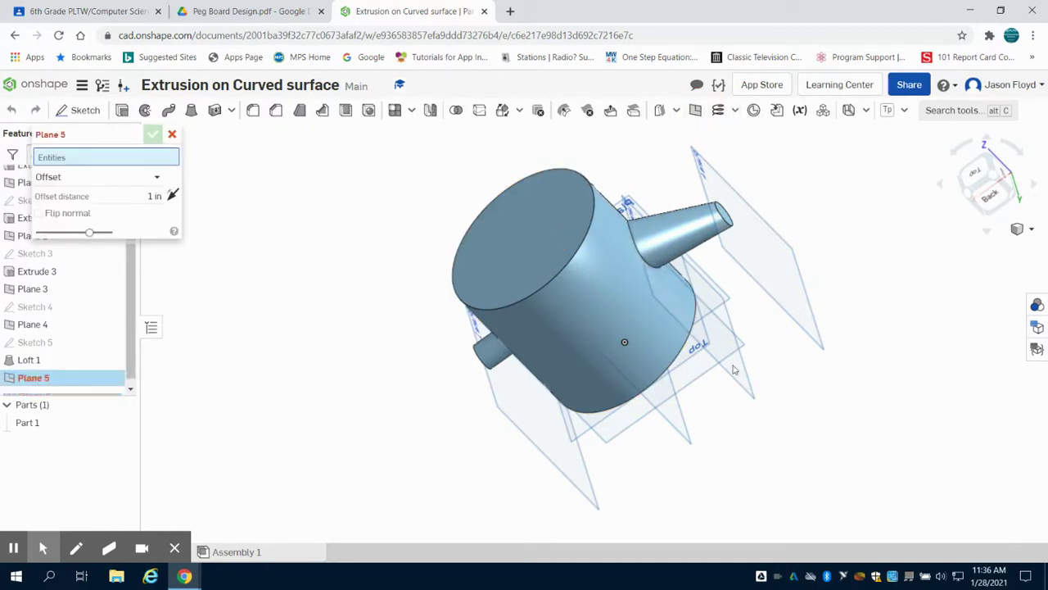
- Offset Plane 5 by 2.75 in from the Front plane
click(699, 374)
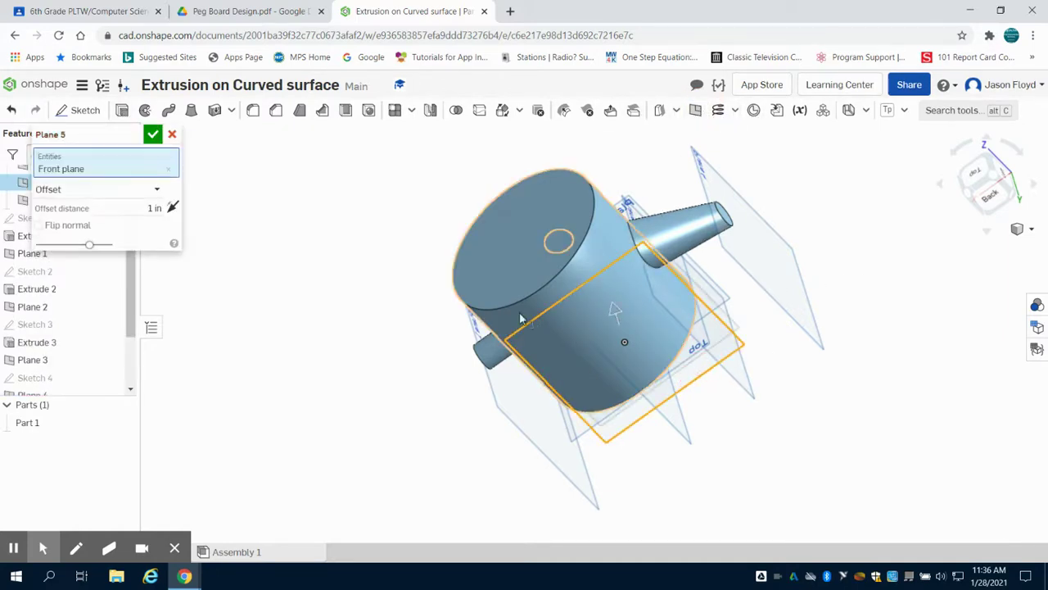
click(143, 210)
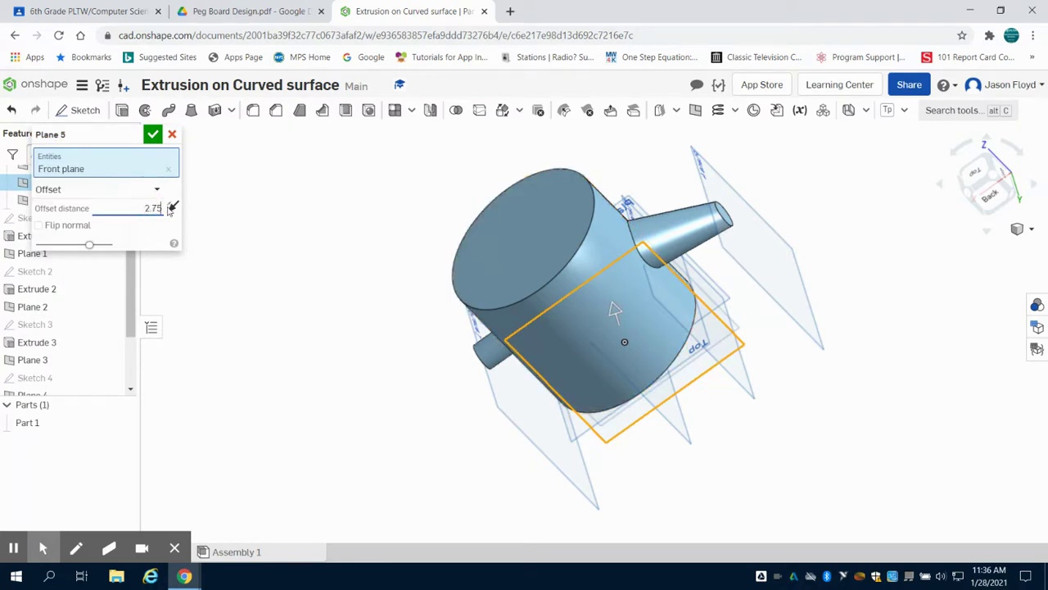
text(2.75)
key(Return)
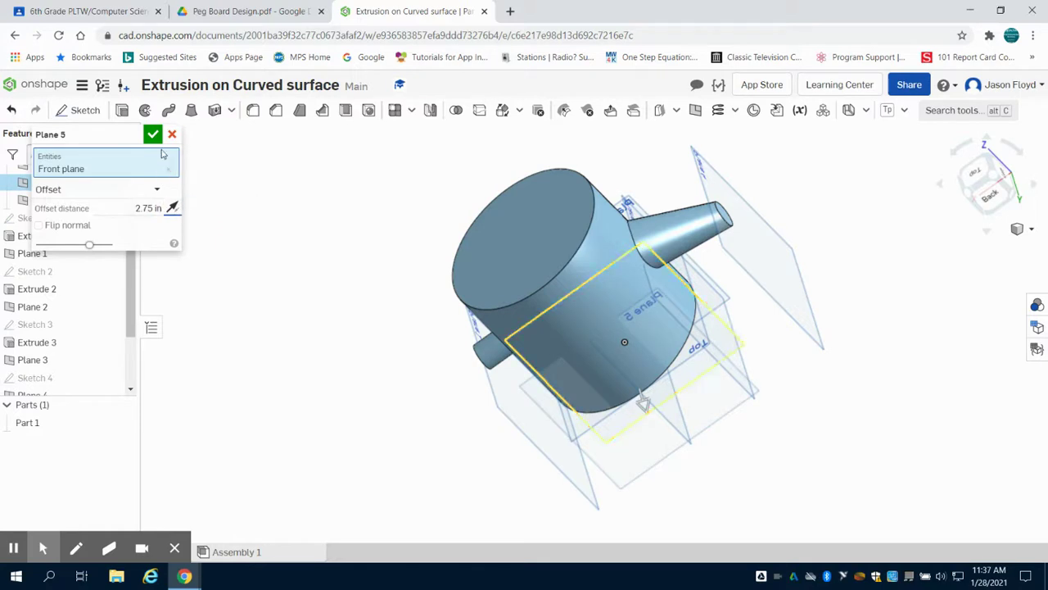
click(153, 134)
click(85, 113)
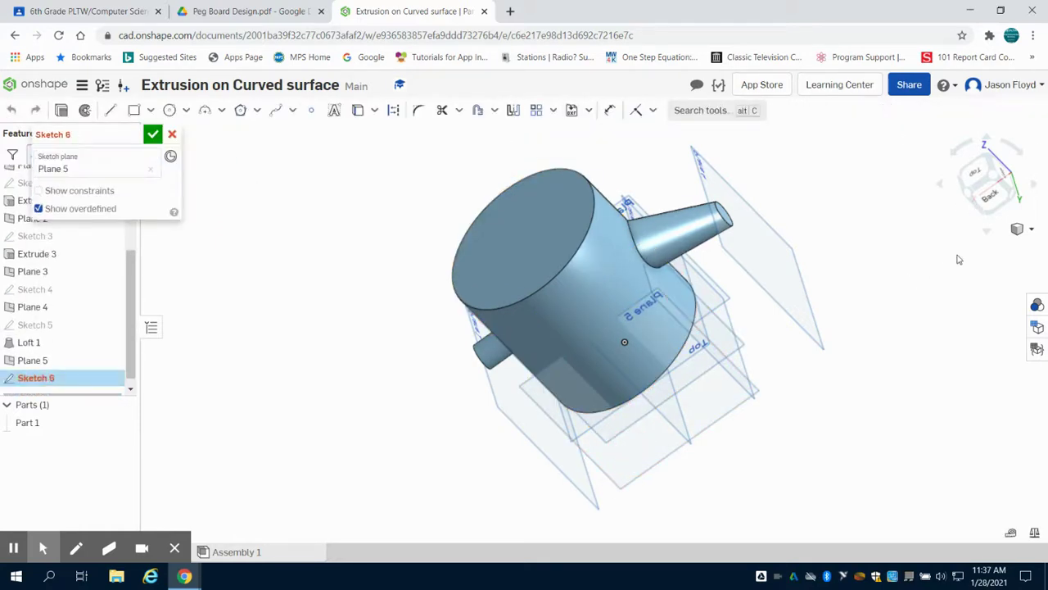
- Draw a Ø2 circle on Plane 5 centred above the origin and accept Sketch 6
click(989, 195)
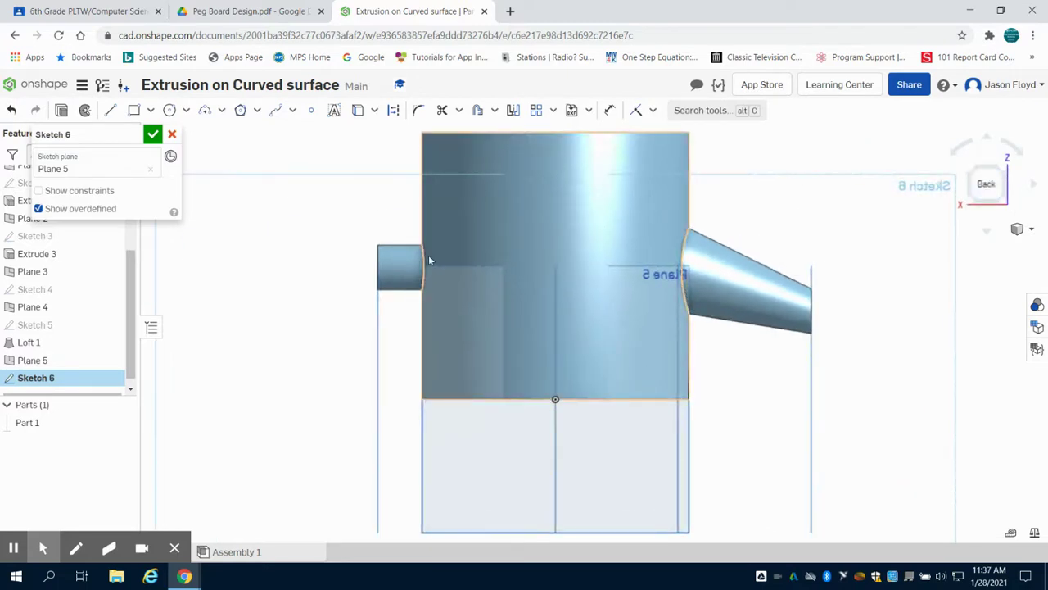
click(169, 110)
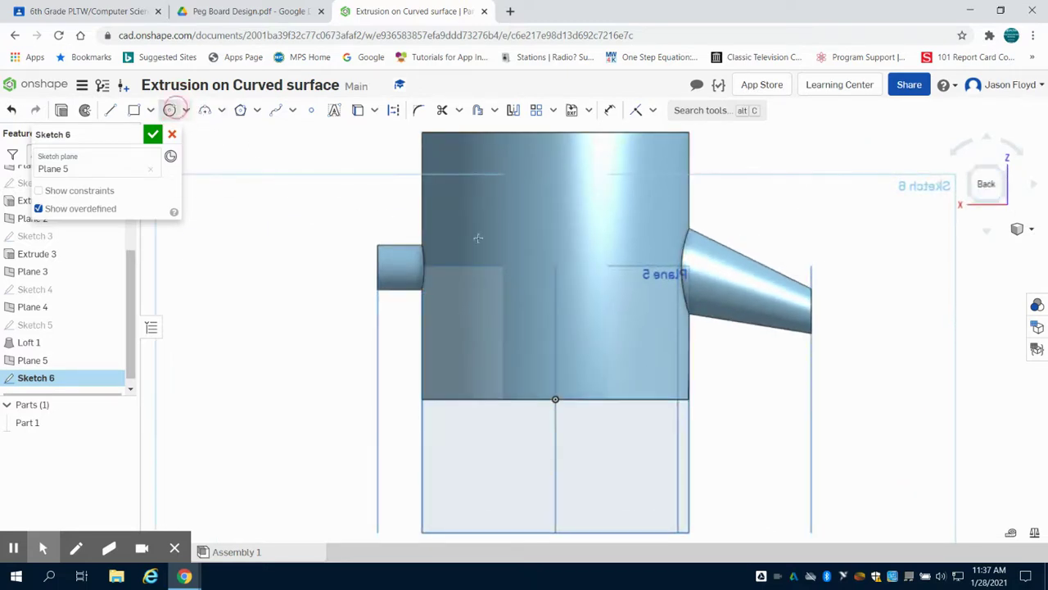
click(555, 266)
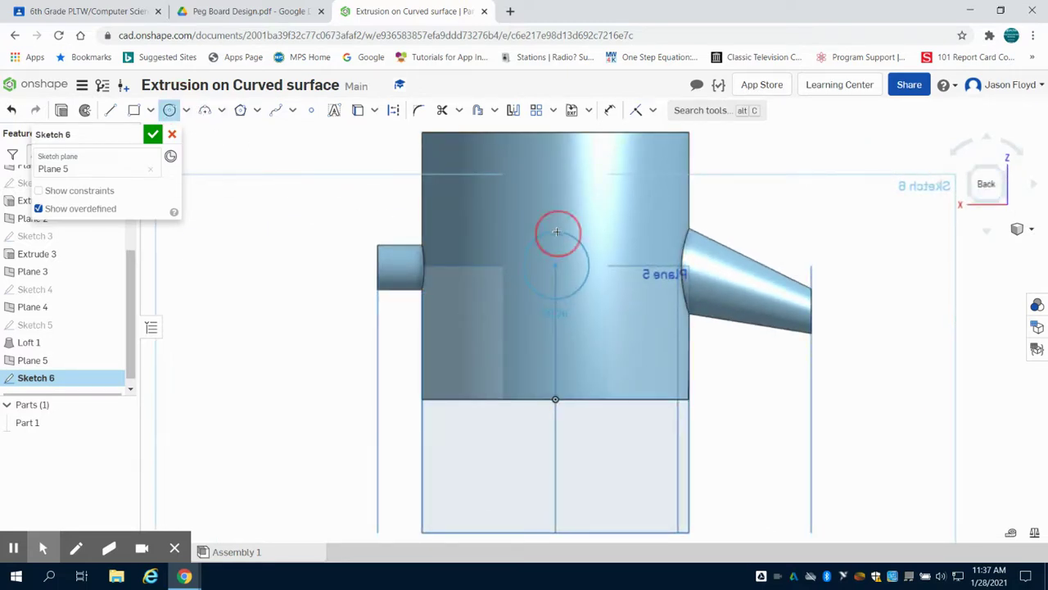
text(2)
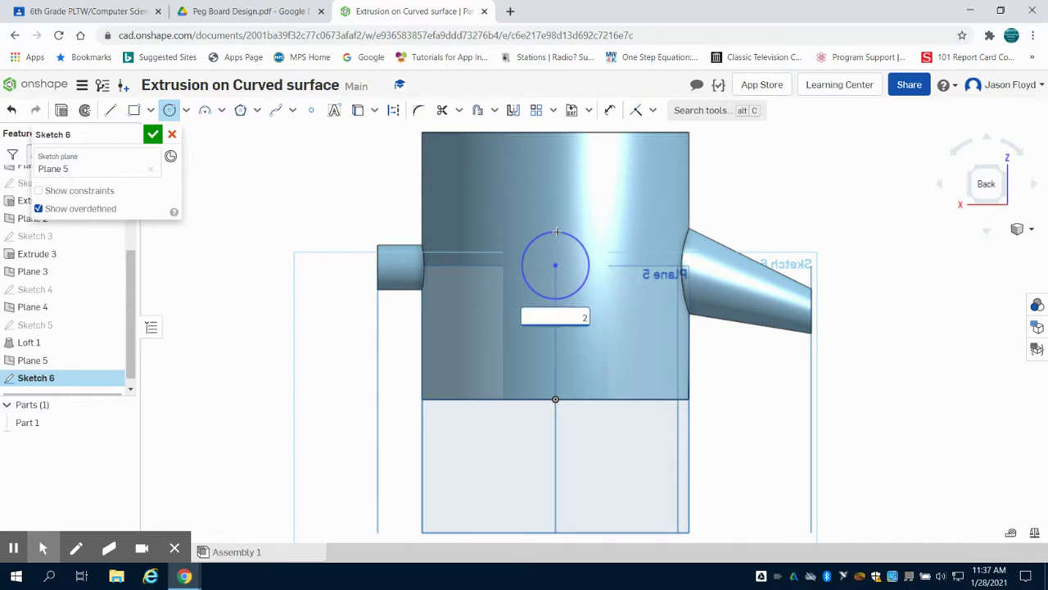
key(Return)
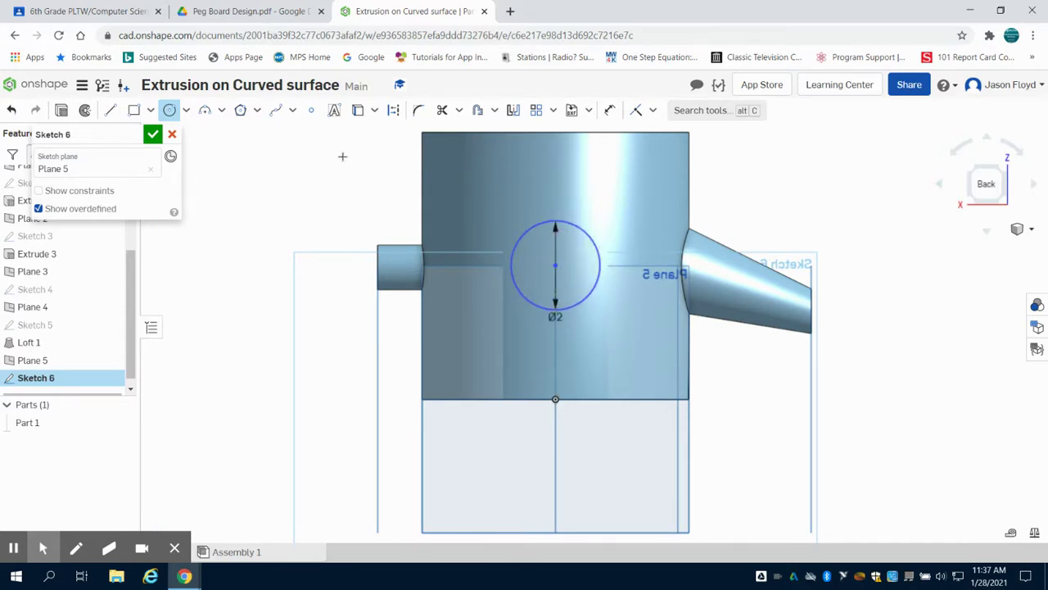
click(152, 133)
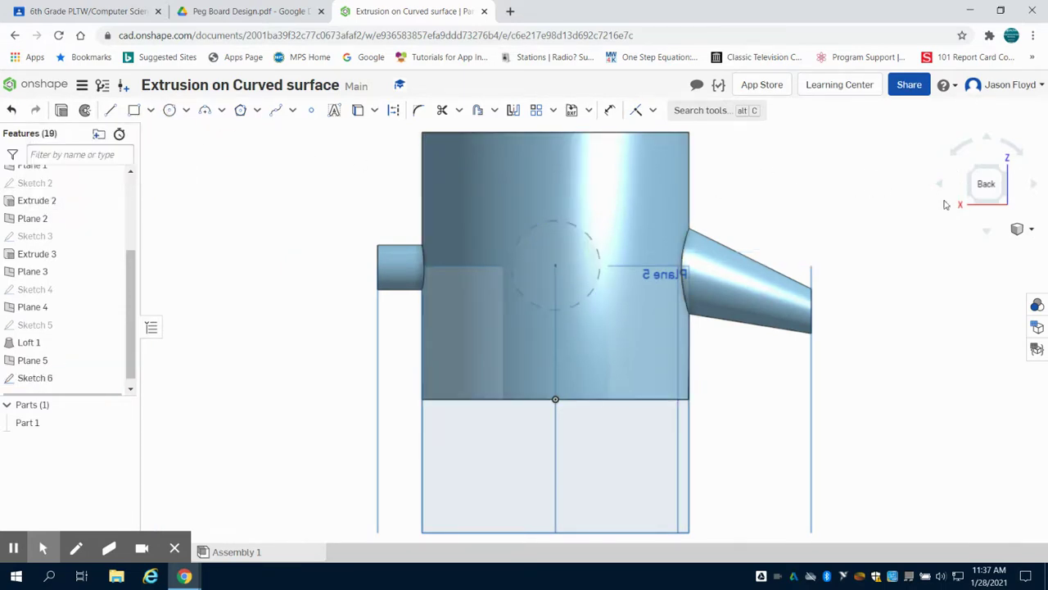
click(971, 171)
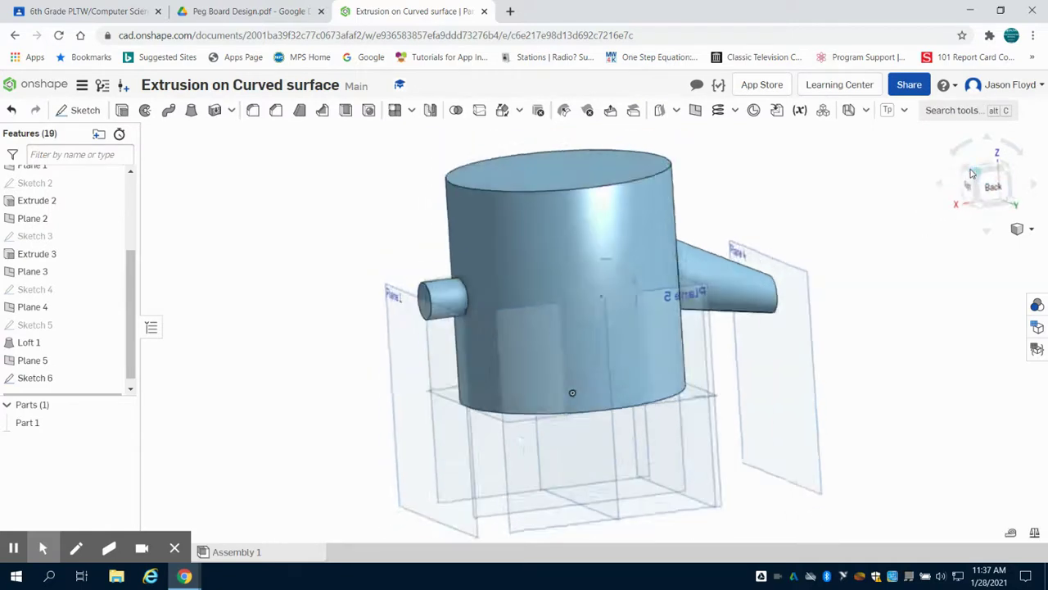
click(79, 110)
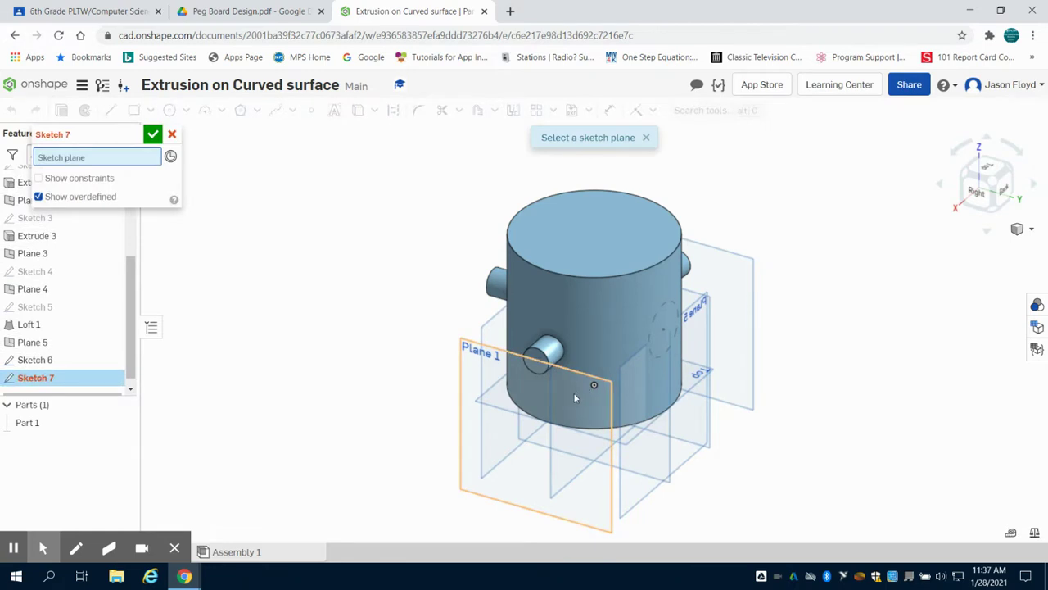
- On Plane 1, draw a horizontal line followed by an angled line rising up and right
click(575, 396)
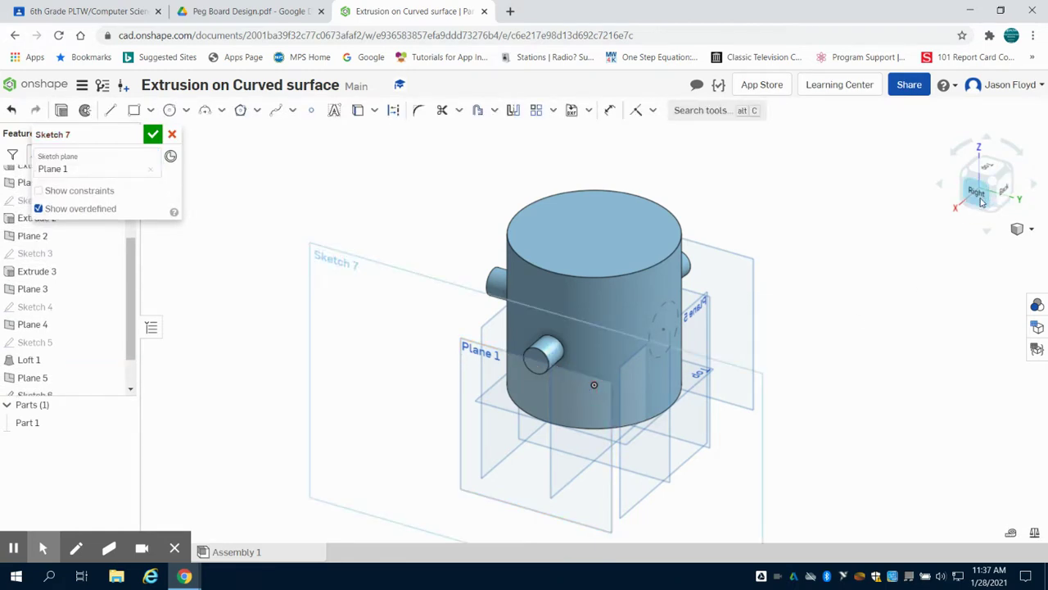
click(1006, 203)
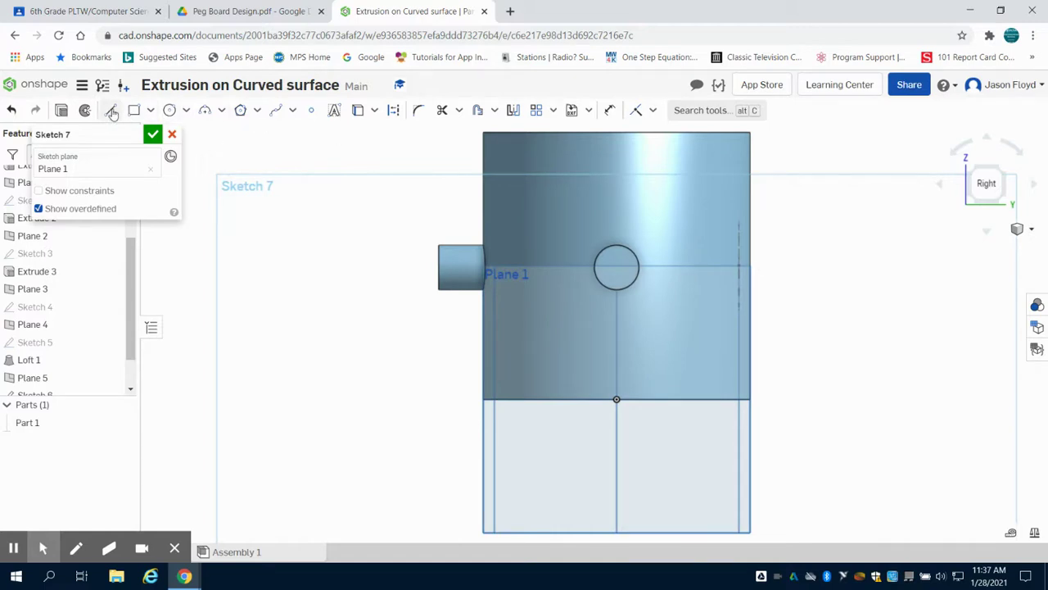
click(113, 112)
click(765, 265)
click(878, 264)
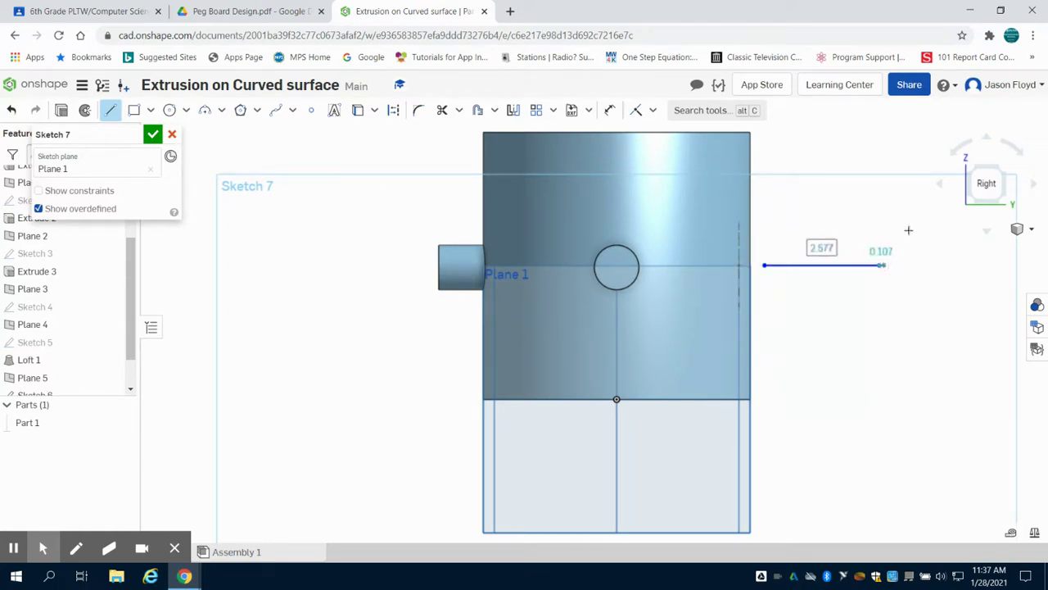
click(940, 208)
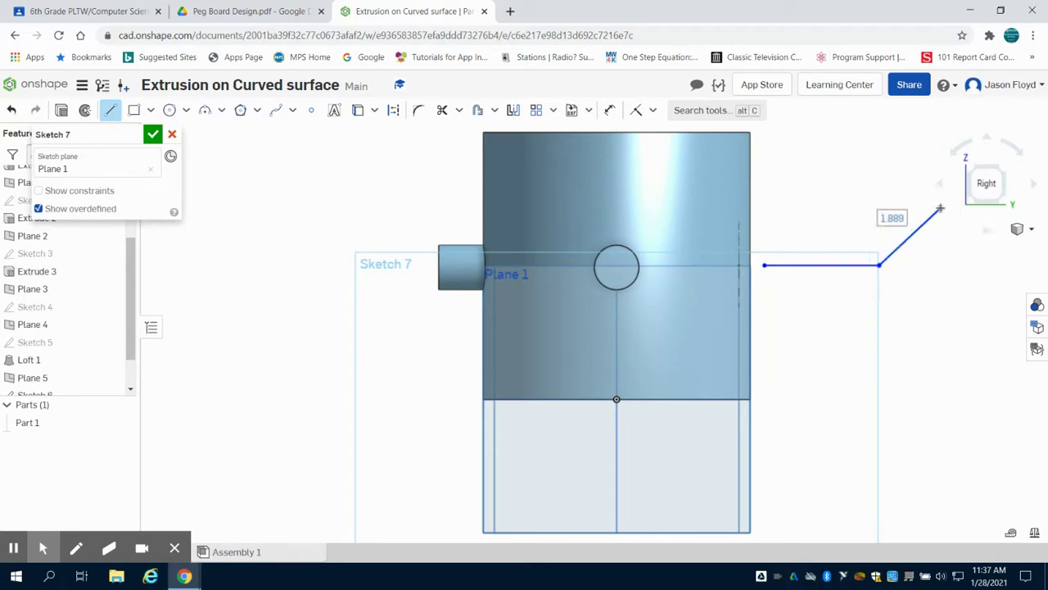
right_click(940, 208)
click(915, 224)
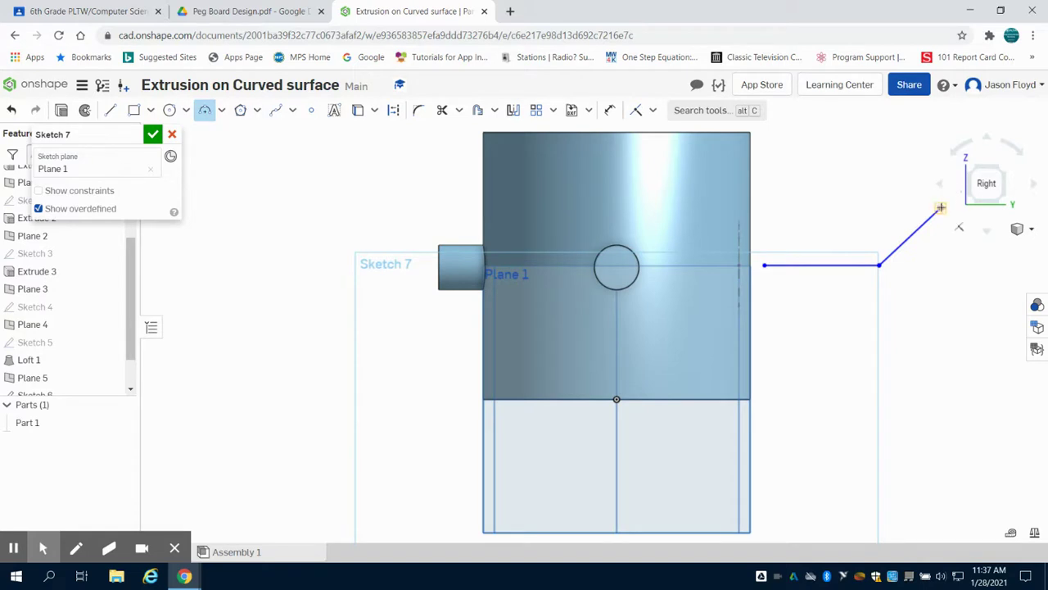
- Add an R1.52 arc off the angled line's end and accept Sketch 7
scroll(942, 209, down, 5)
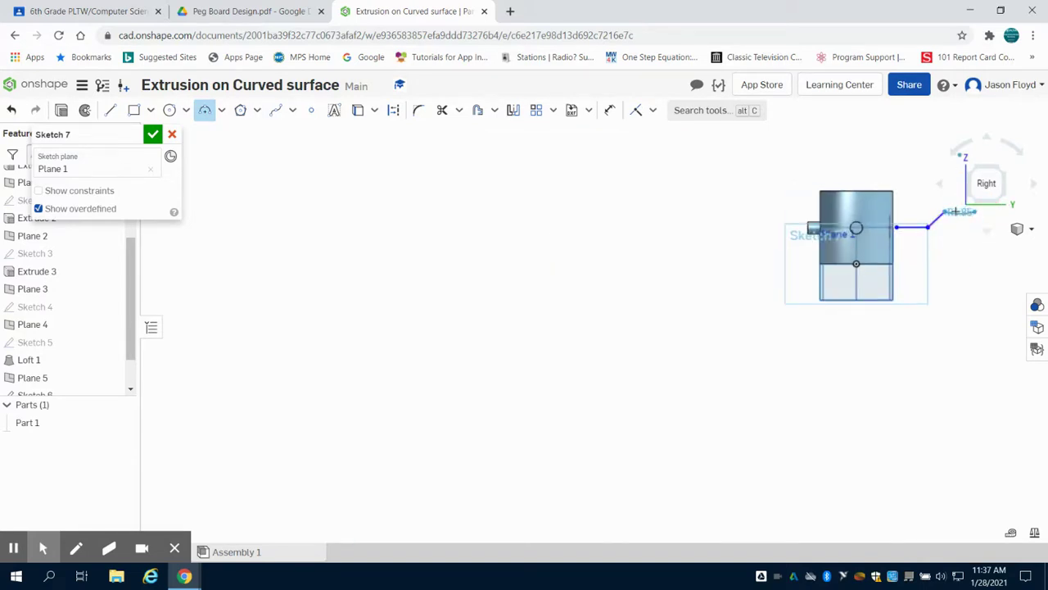
click(954, 217)
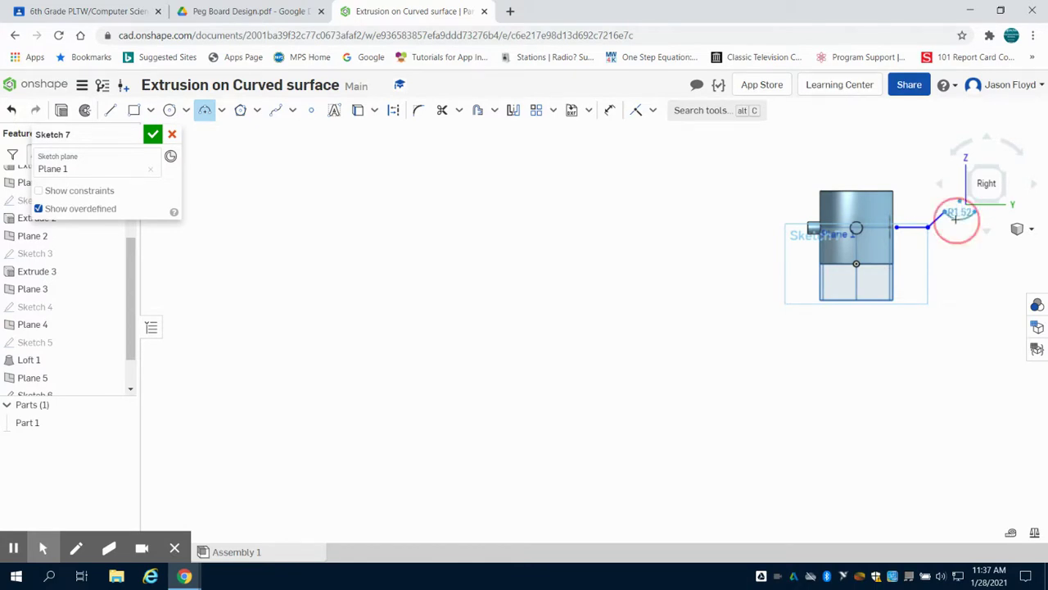
click(998, 168)
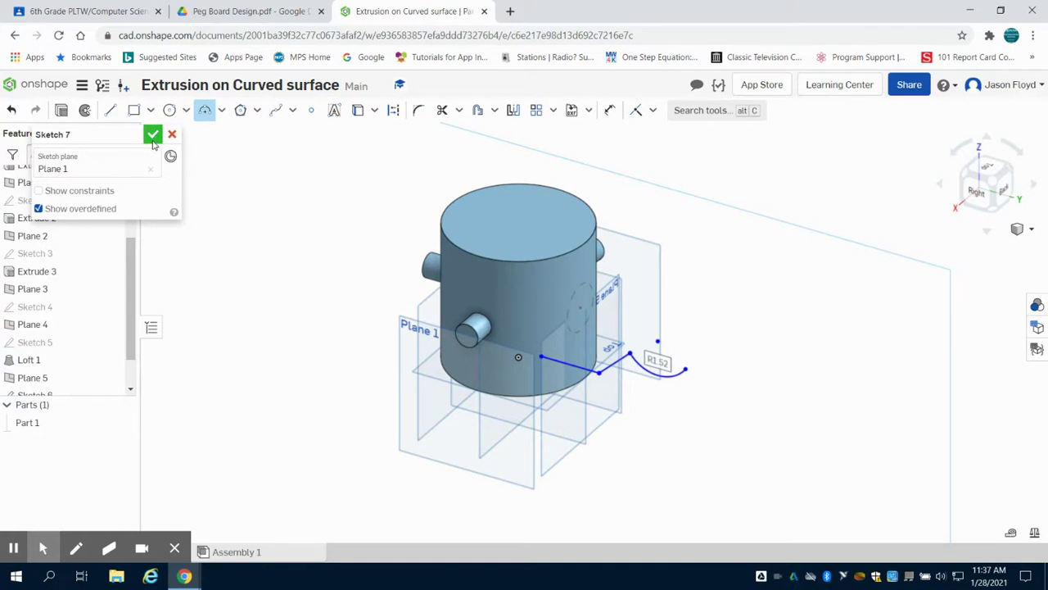
click(153, 136)
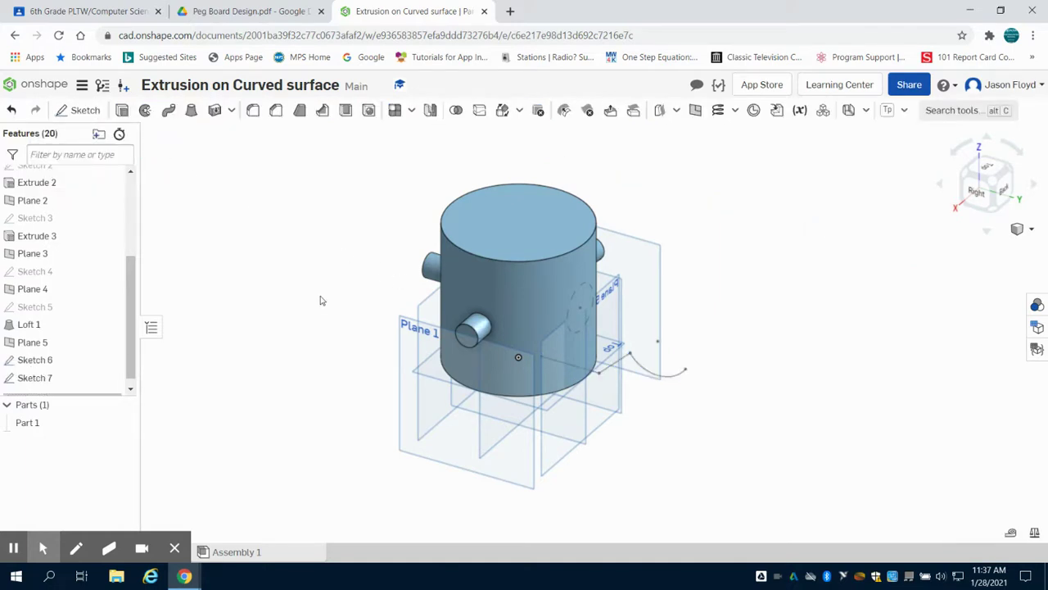
- Sweep the Sketch 6 circle along Sketch 7's horizontal, angled and arc edges
click(170, 110)
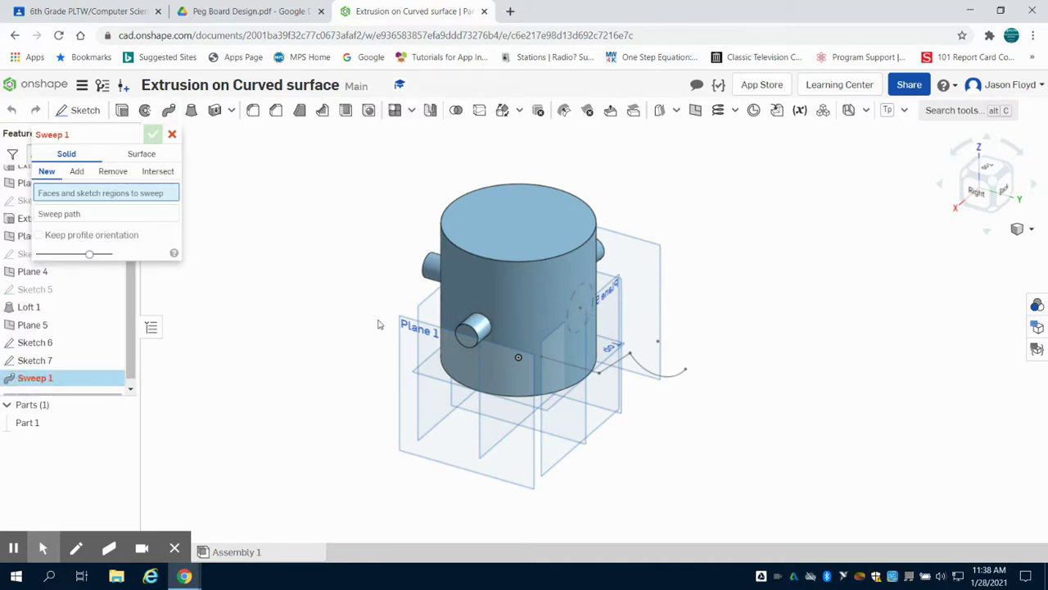
click(16, 344)
click(77, 227)
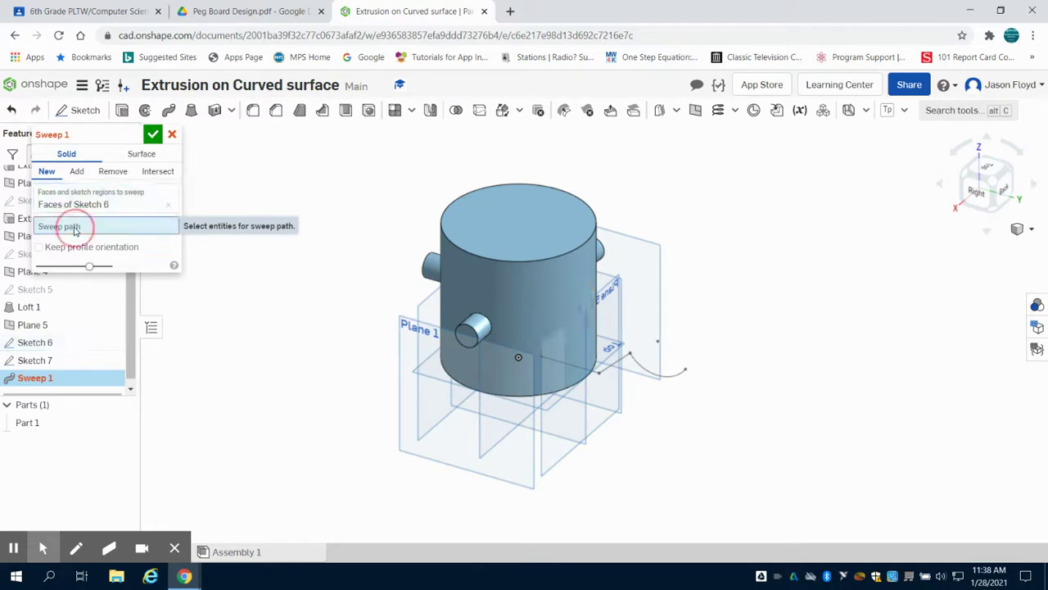
click(606, 373)
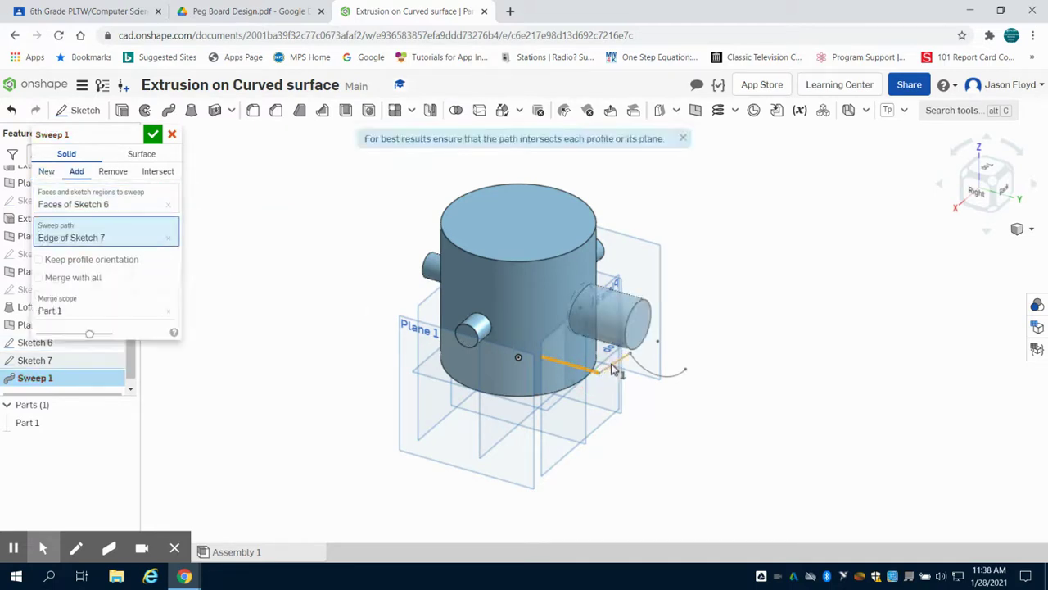
click(616, 371)
click(649, 370)
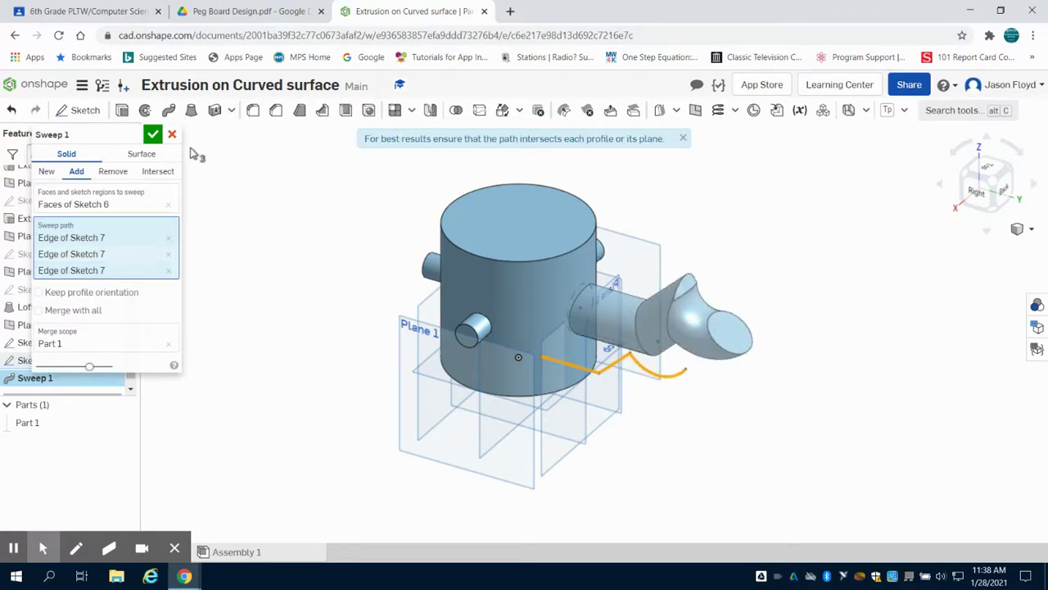
click(153, 133)
right_drag(767, 397, 794, 374)
right_drag(772, 417, 880, 375)
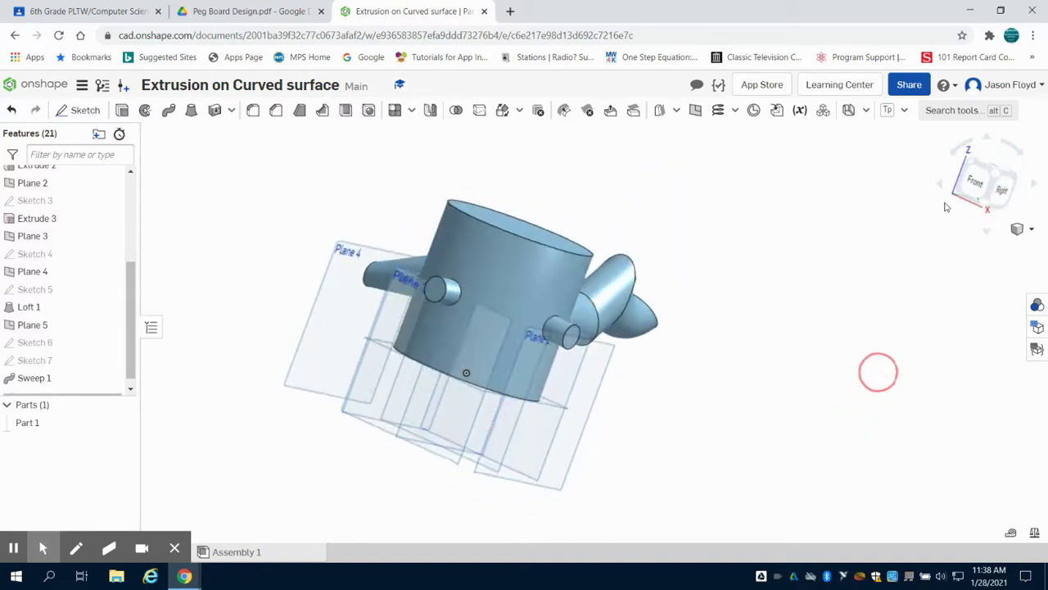
click(999, 174)
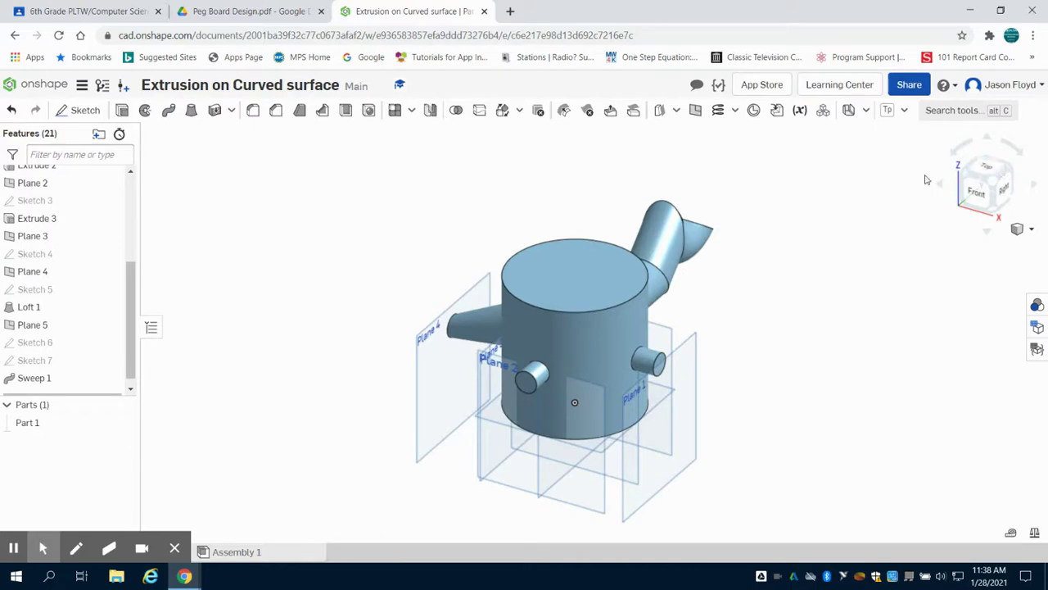
click(966, 174)
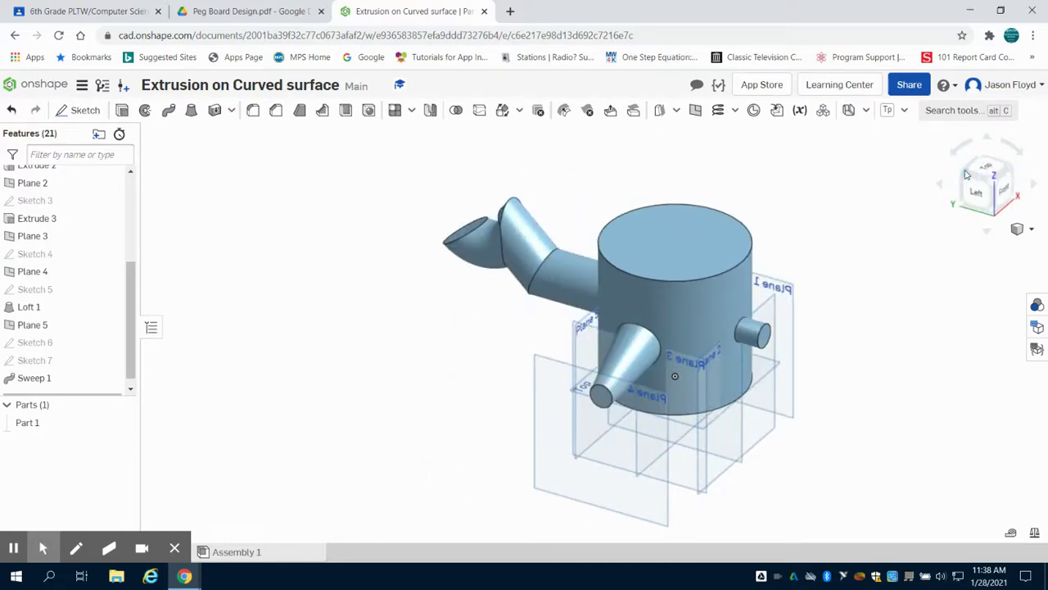
mouse_move(3, 547)
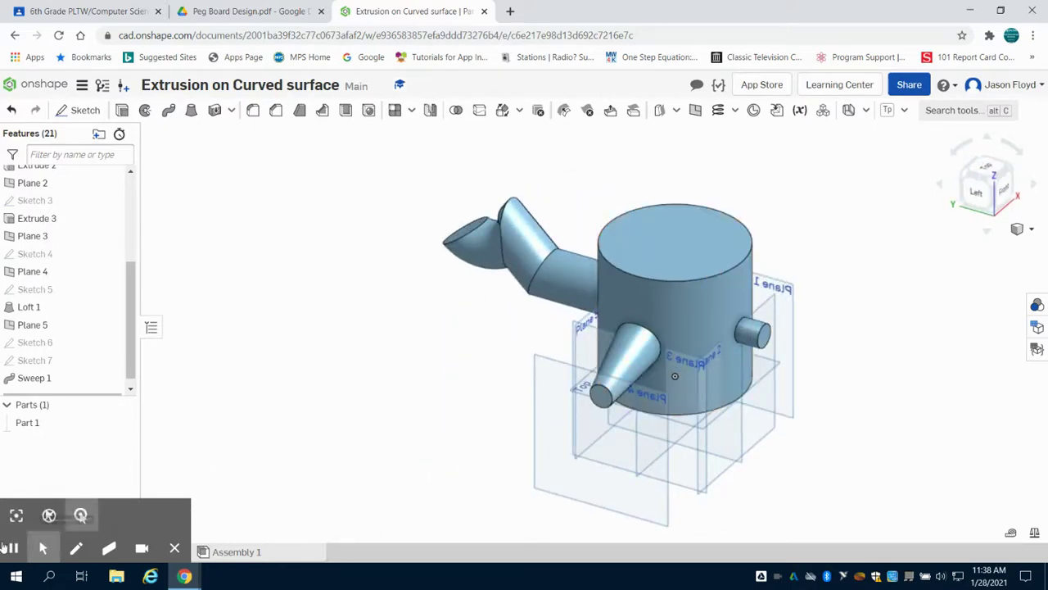